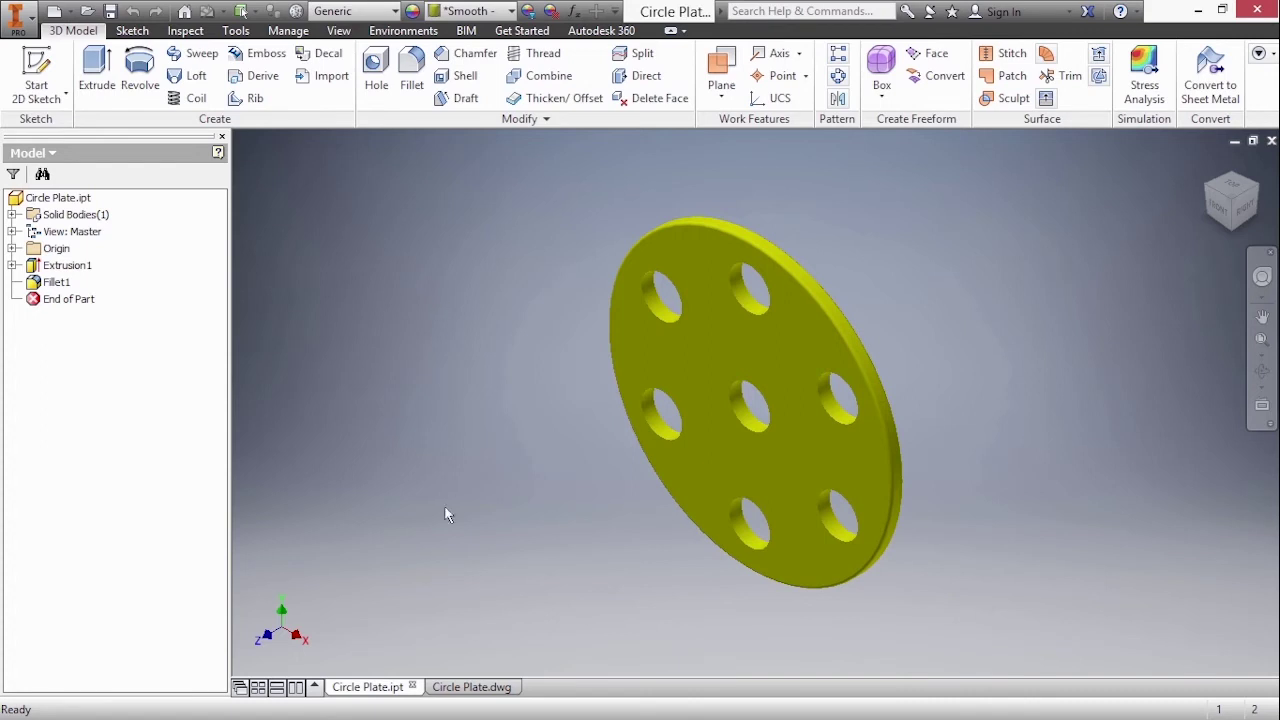
Switch to the Circle Plate.dwg drawing showing its empty ANSI A sheet.
{"action": "left_click", "coordinate": [470, 687]}
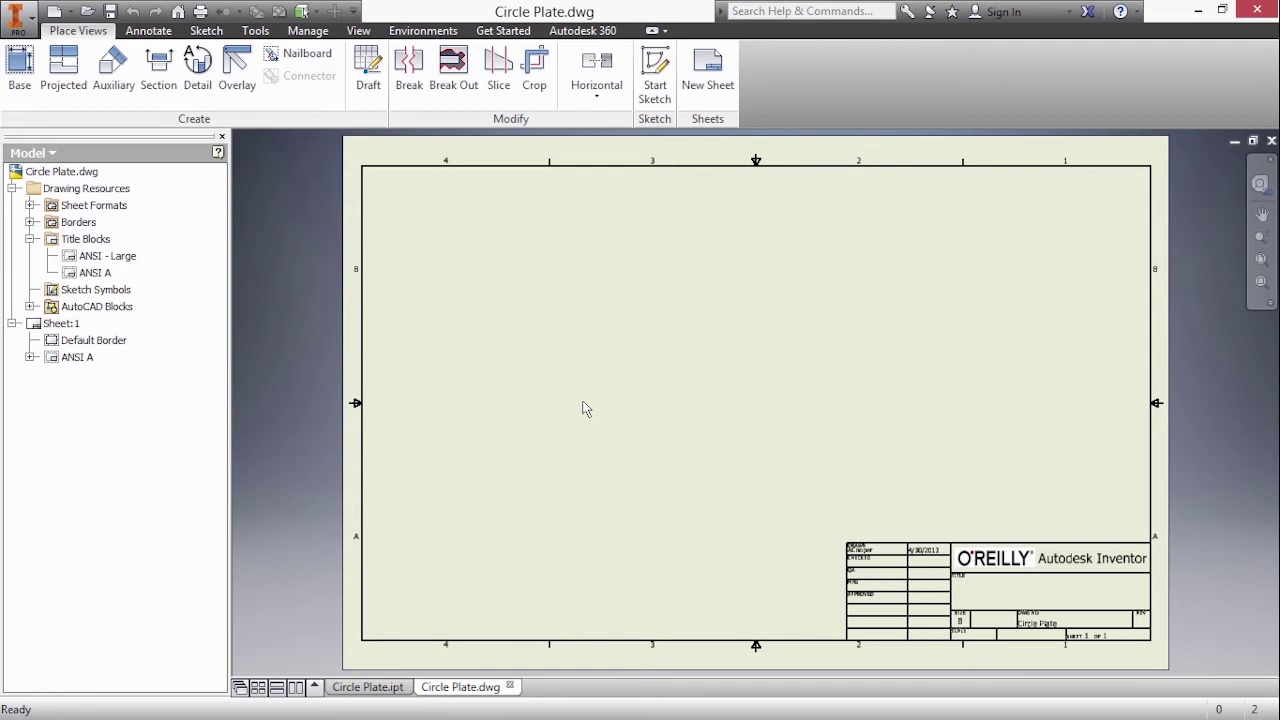
Place a front-oriented base view of the Circle Plate at the sheet's lower left.
{"action": "right_click", "coordinate": [585, 408]}
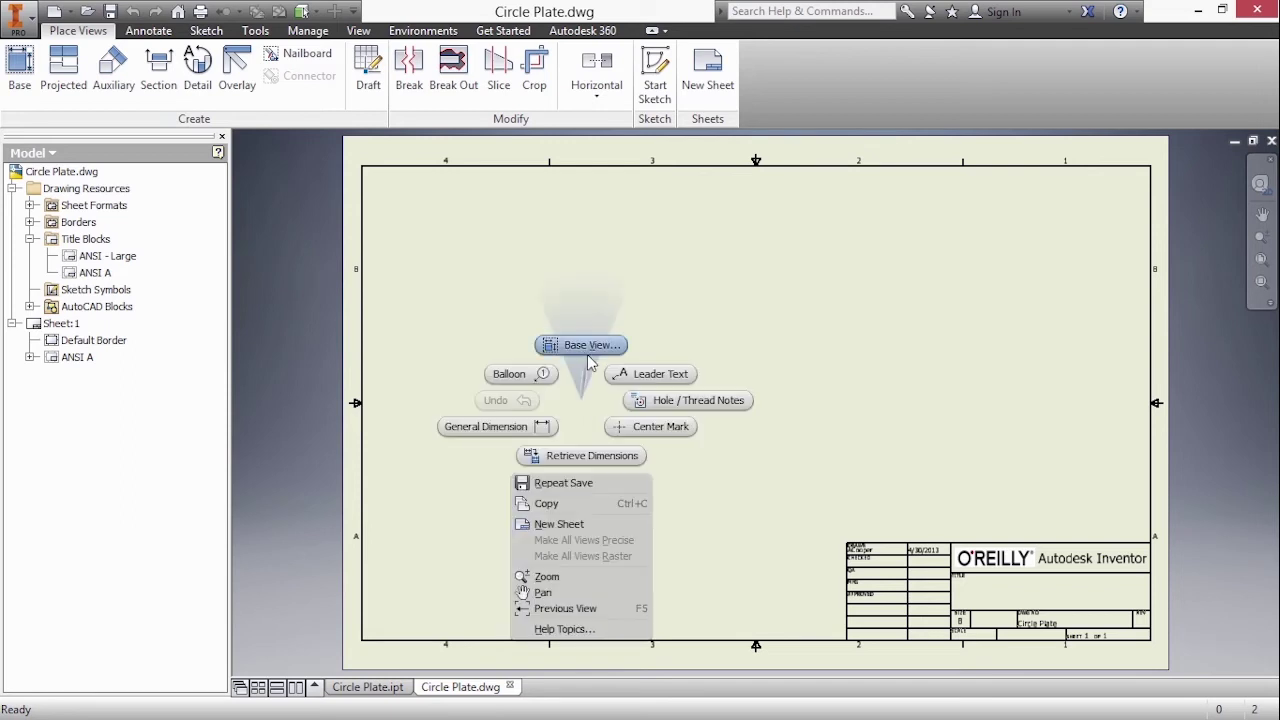
{"action": "left_click", "coordinate": [589, 358]}
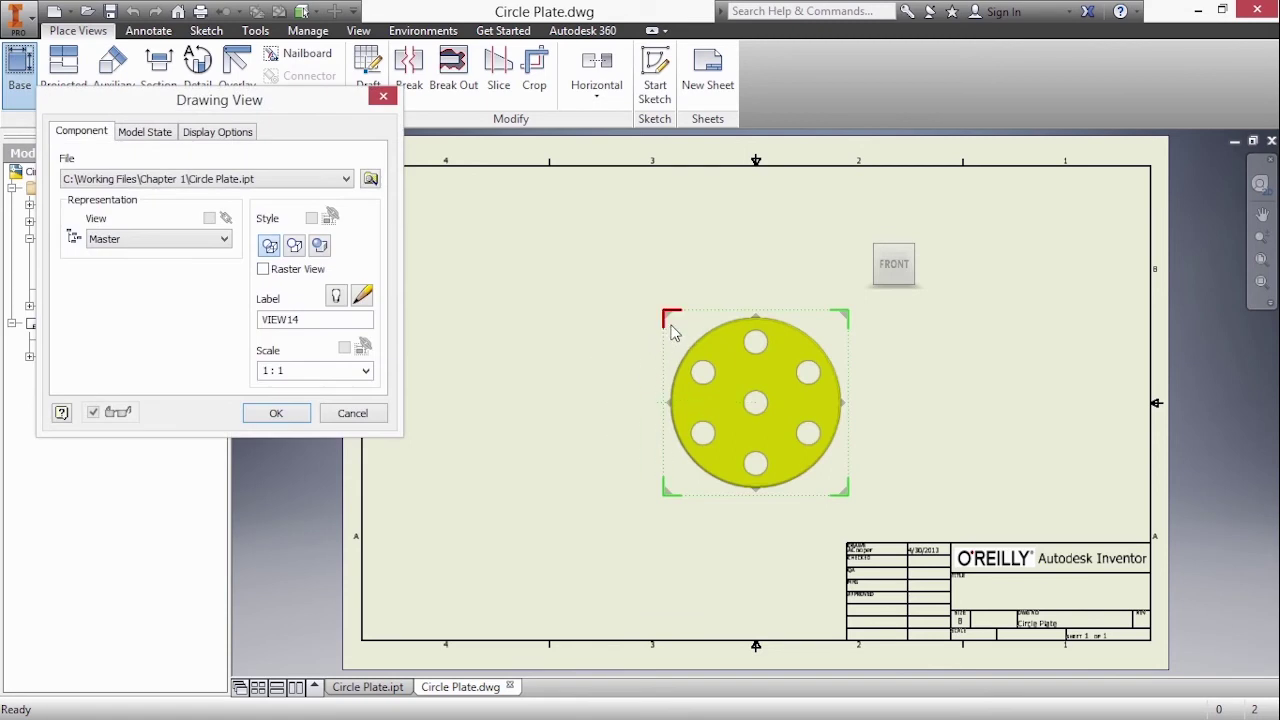
{"action": "left_click_drag", "start_coordinate": [693, 330], "coordinate": [468, 434]}
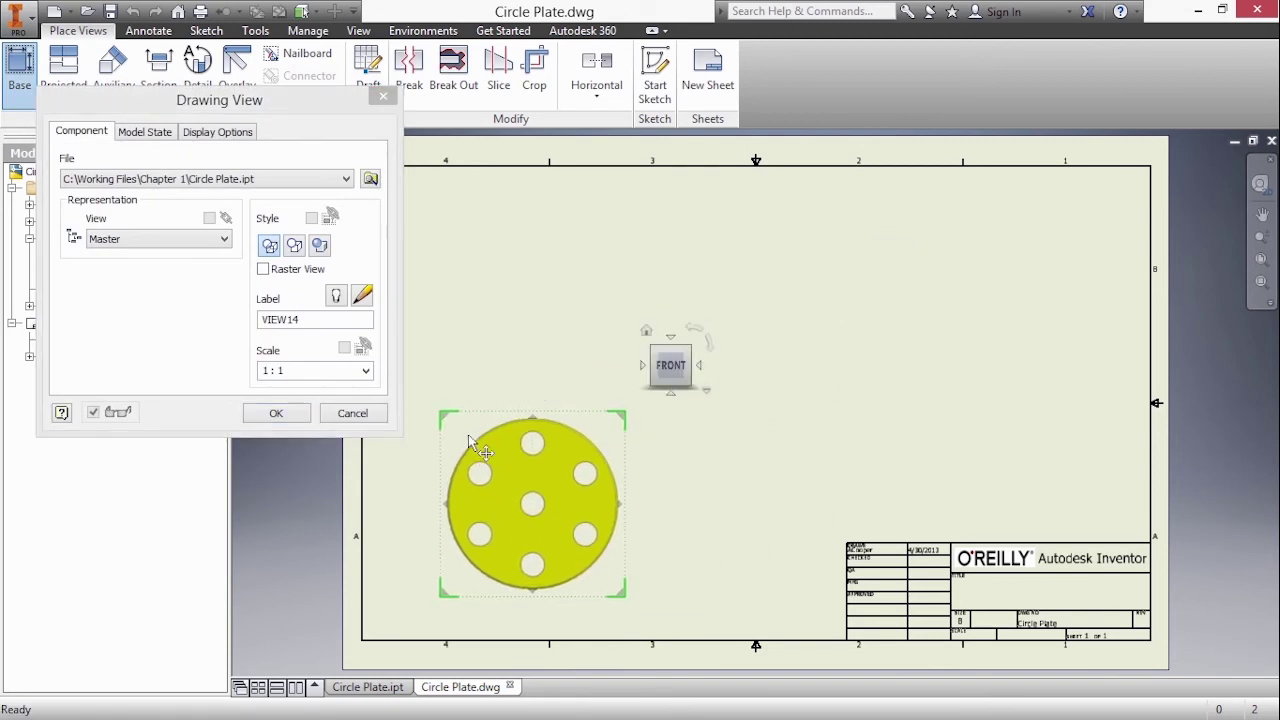
{"action": "left_click", "coordinate": [671, 392]}
{"action": "left_click", "coordinate": [671, 337]}
Project a side view to the right and an isometric view at the upper right.
{"action": "left_click", "coordinate": [749, 484]}
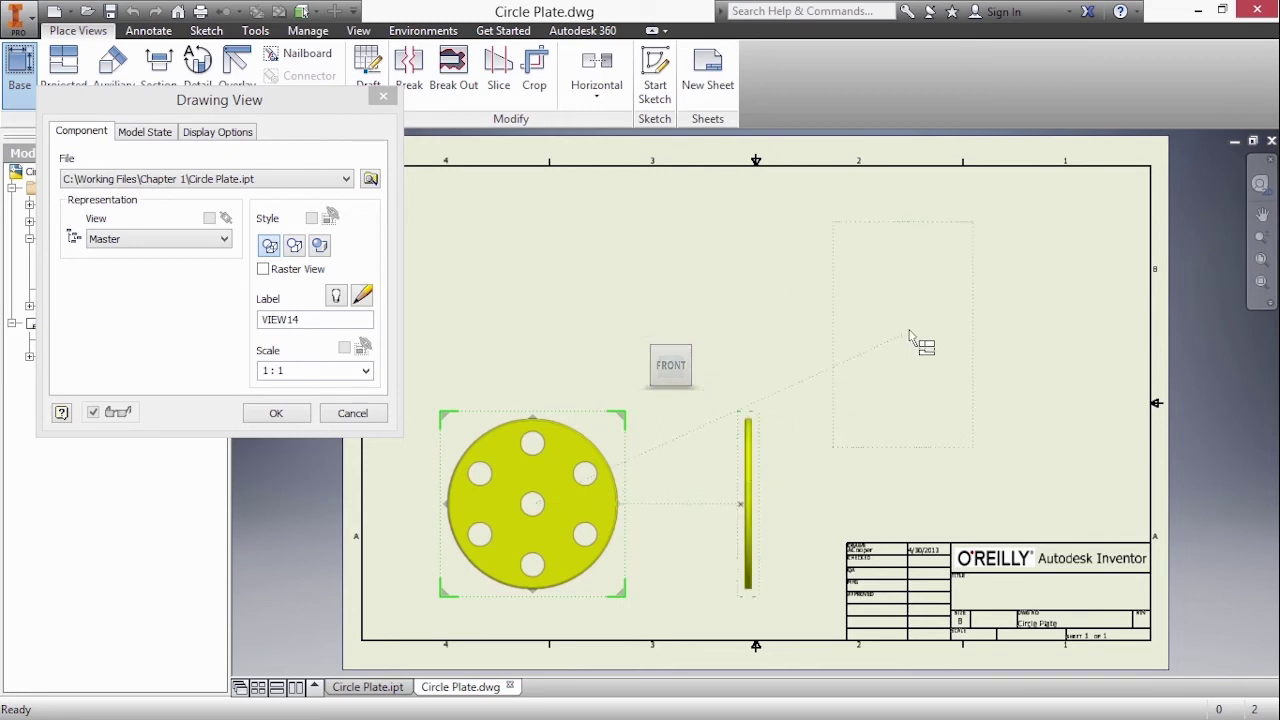
{"action": "left_click", "coordinate": [970, 314]}
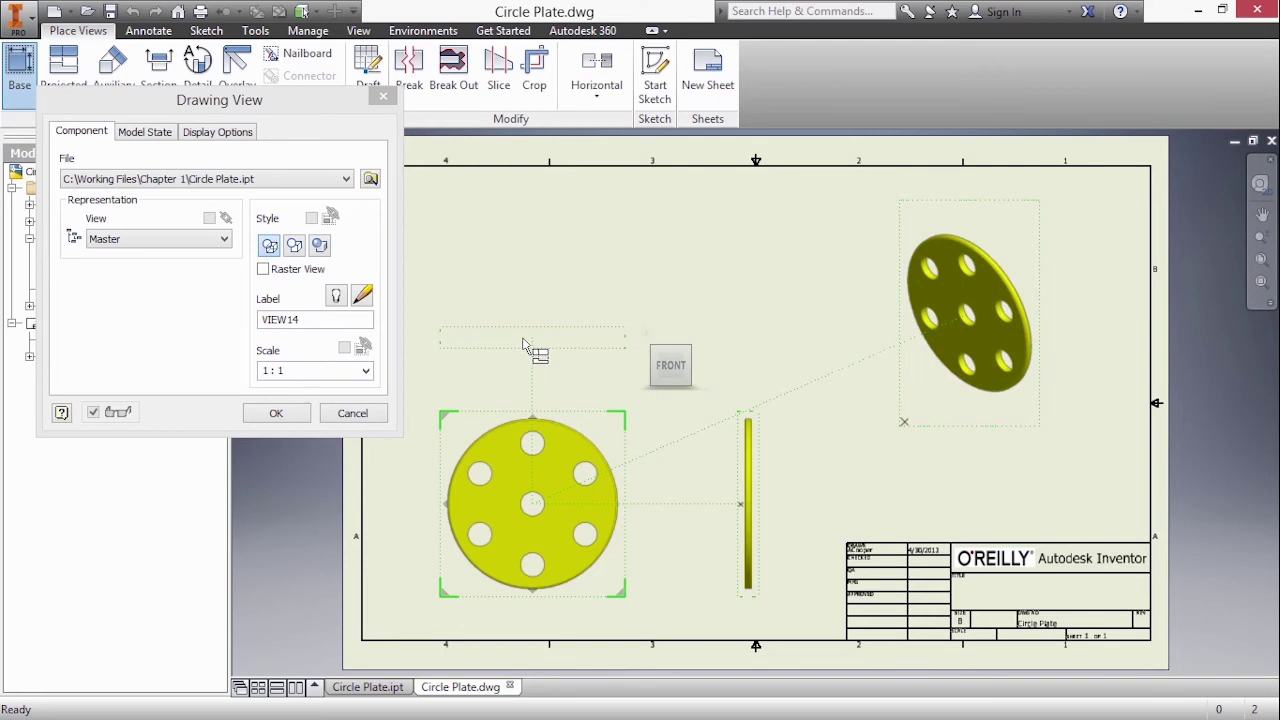
{"action": "right_click", "coordinate": [522, 345]}
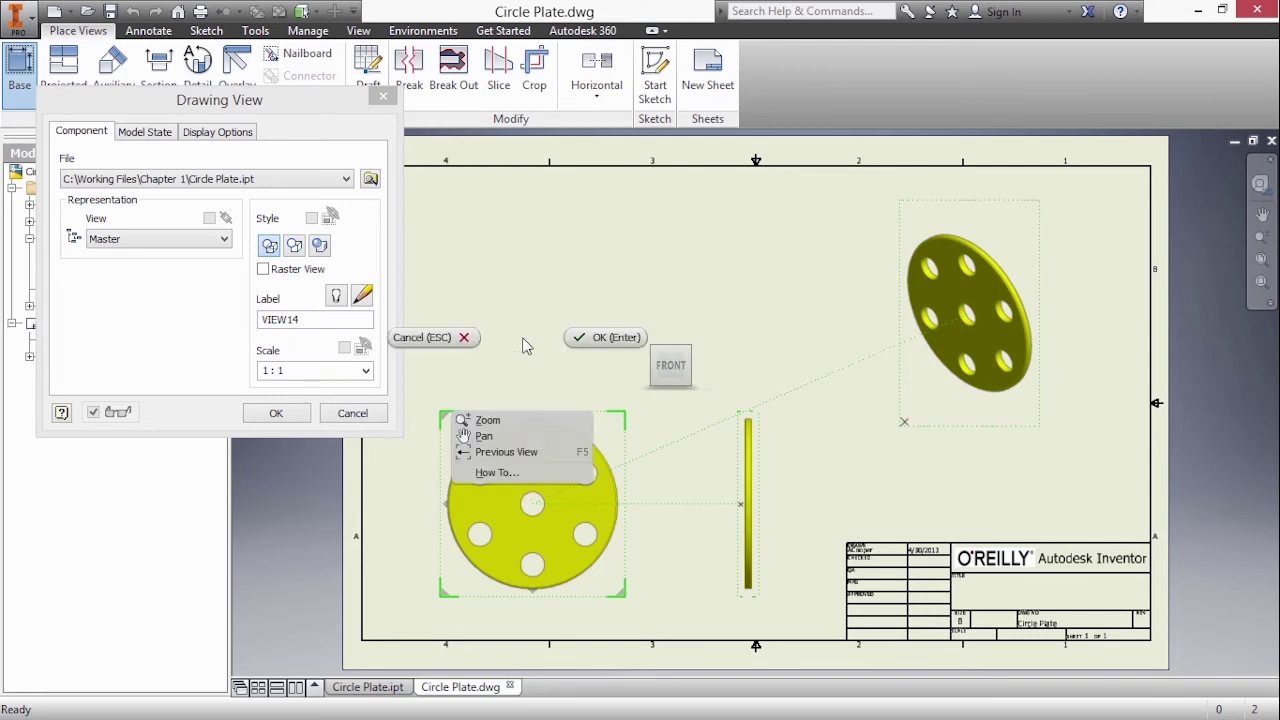
{"action": "left_click", "coordinate": [590, 338]}
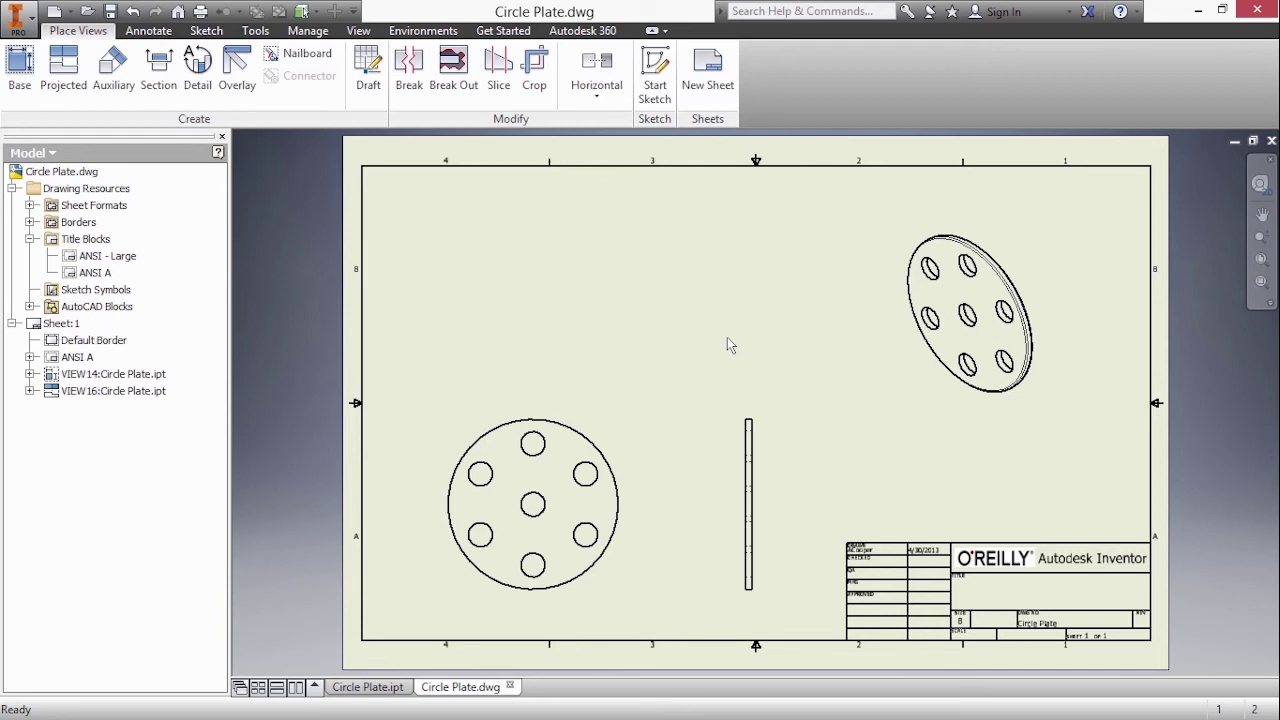
Set the isometric view's display style to Shaded.
{"action": "double_click", "coordinate": [903, 363]}
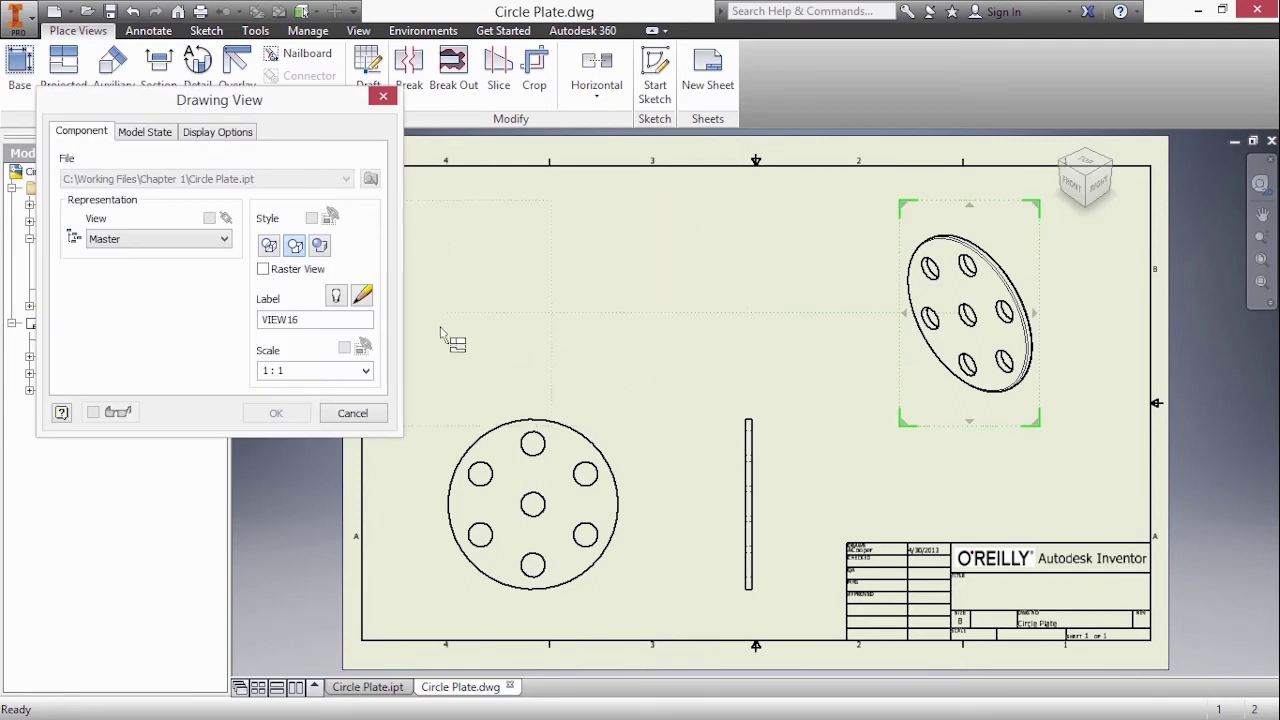
{"action": "left_click", "coordinate": [320, 248]}
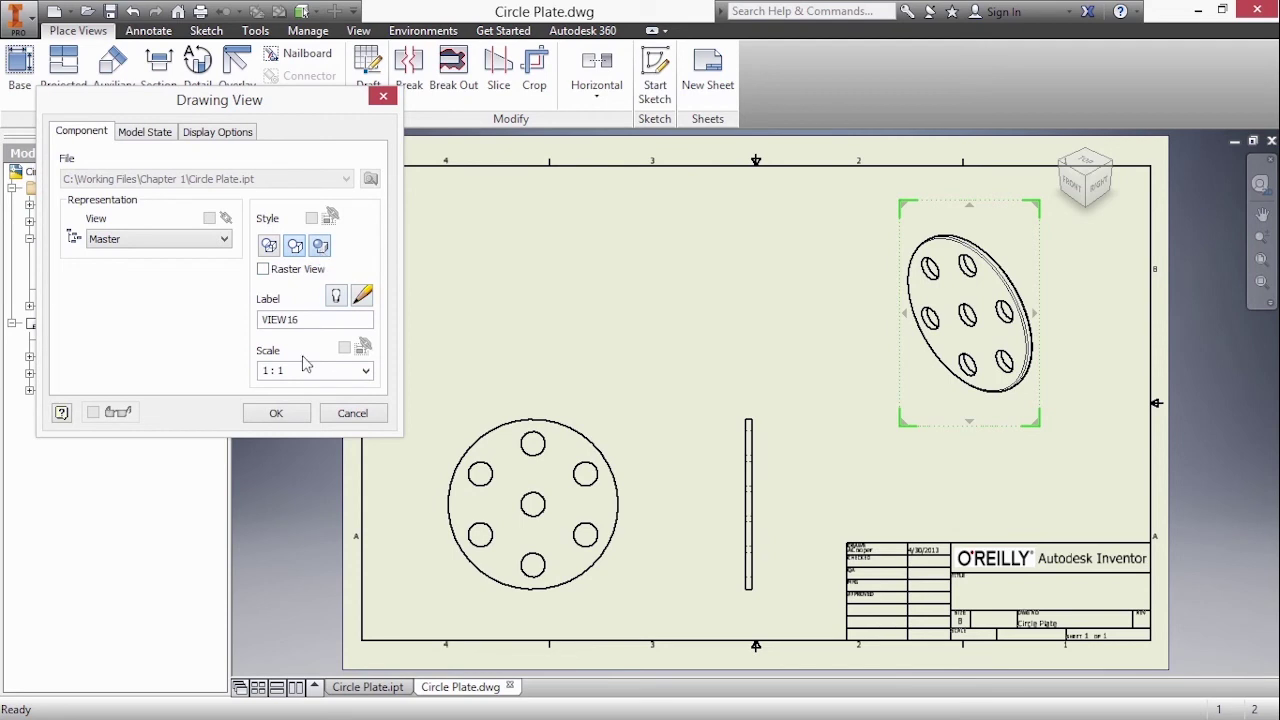
{"action": "left_click", "coordinate": [295, 414]}
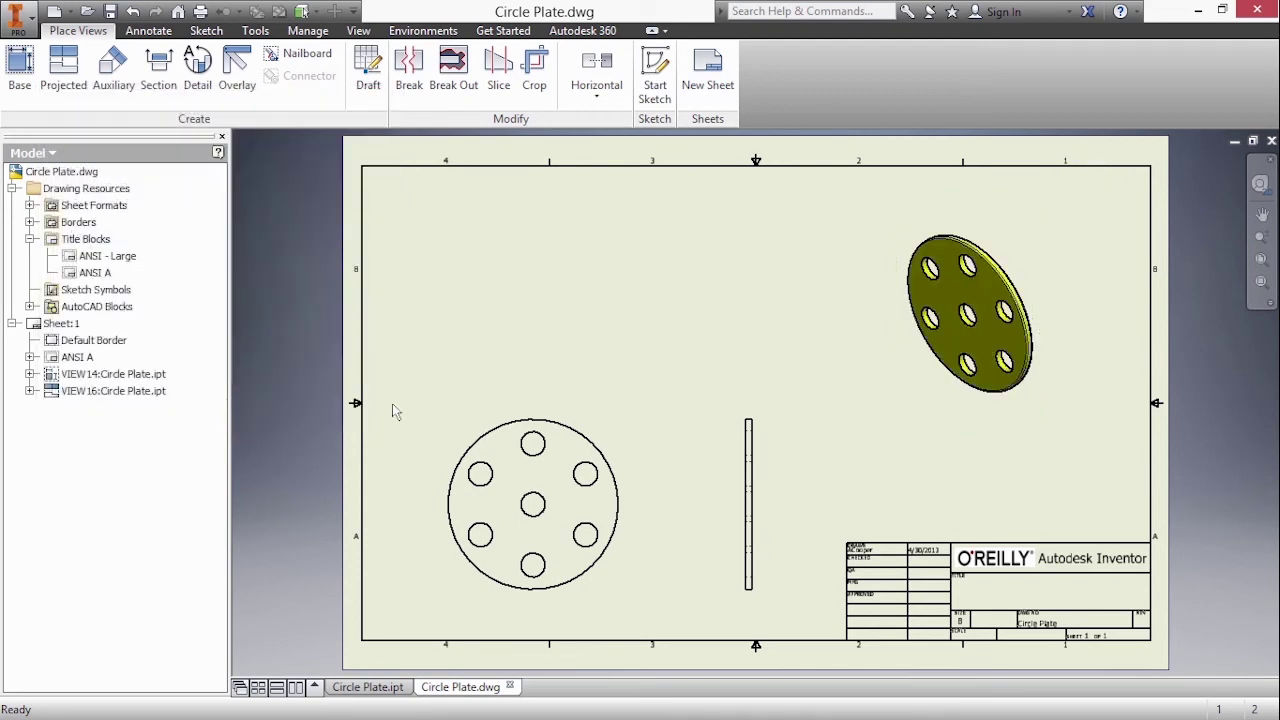
Dimension the top hole's diameter as Ø.50 above the front view.
{"action": "right_click", "coordinate": [545, 319]}
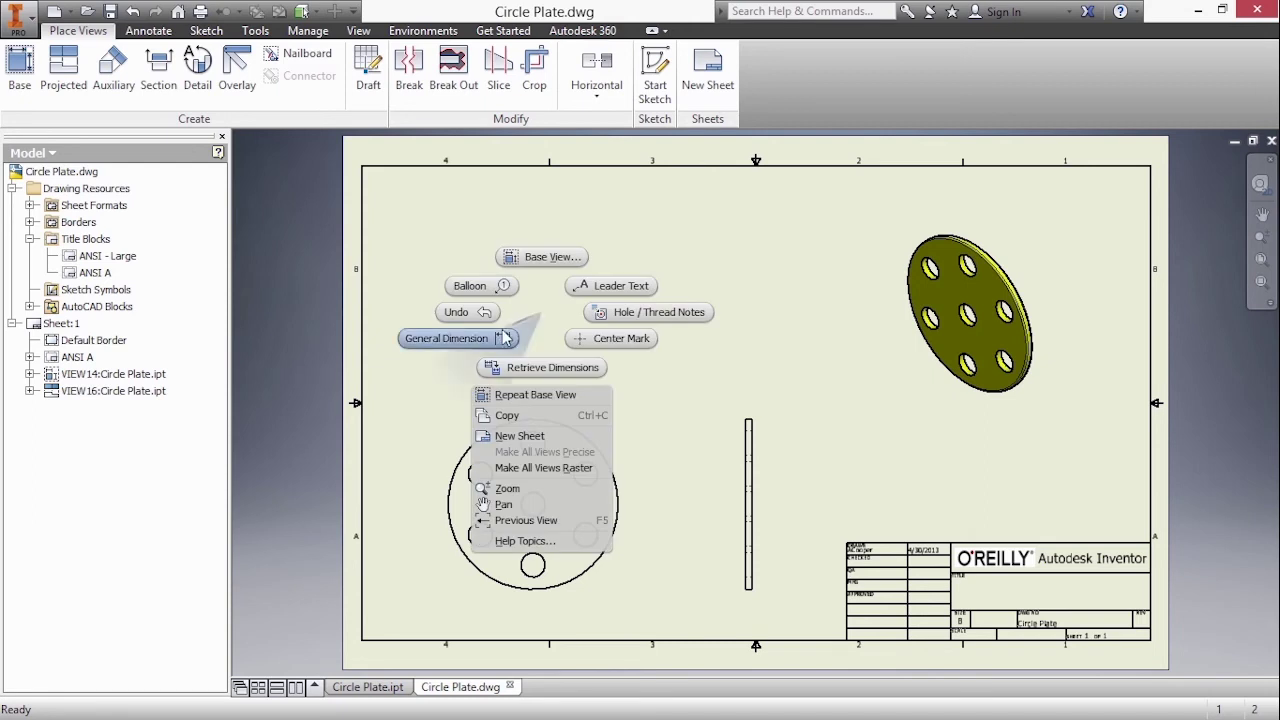
{"action": "left_click", "coordinate": [504, 343]}
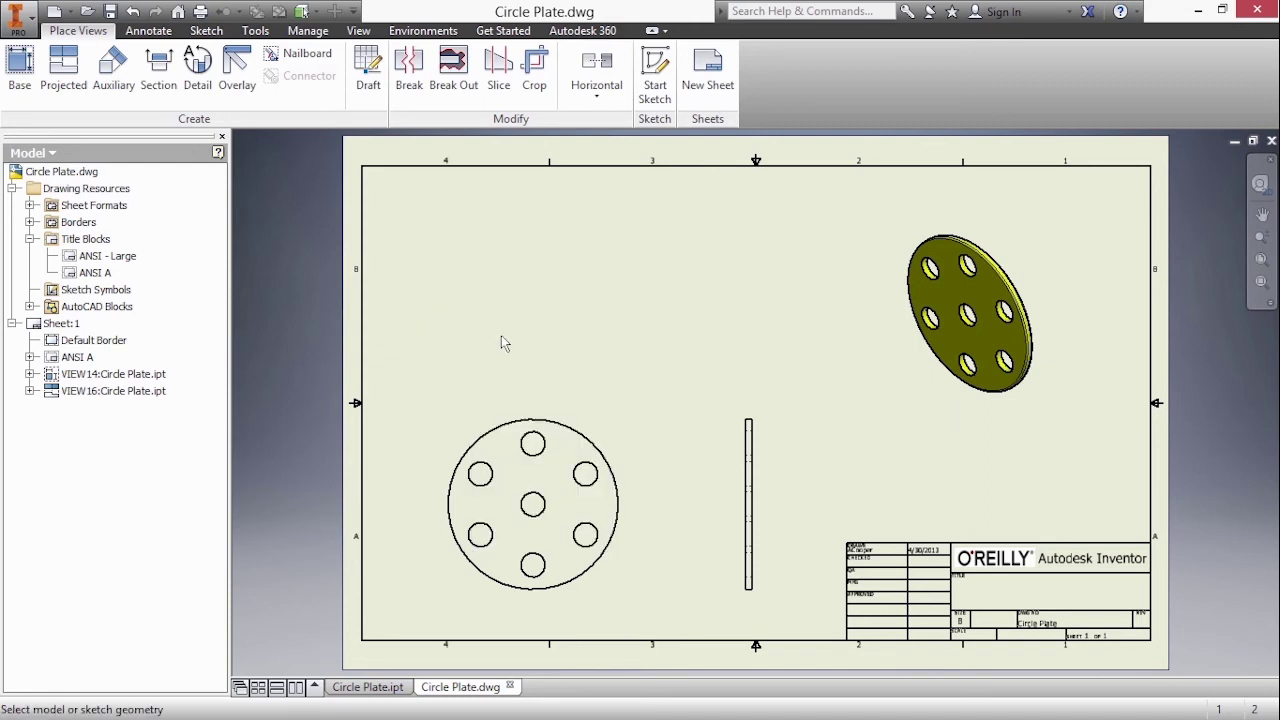
{"action": "left_click", "coordinate": [543, 445]}
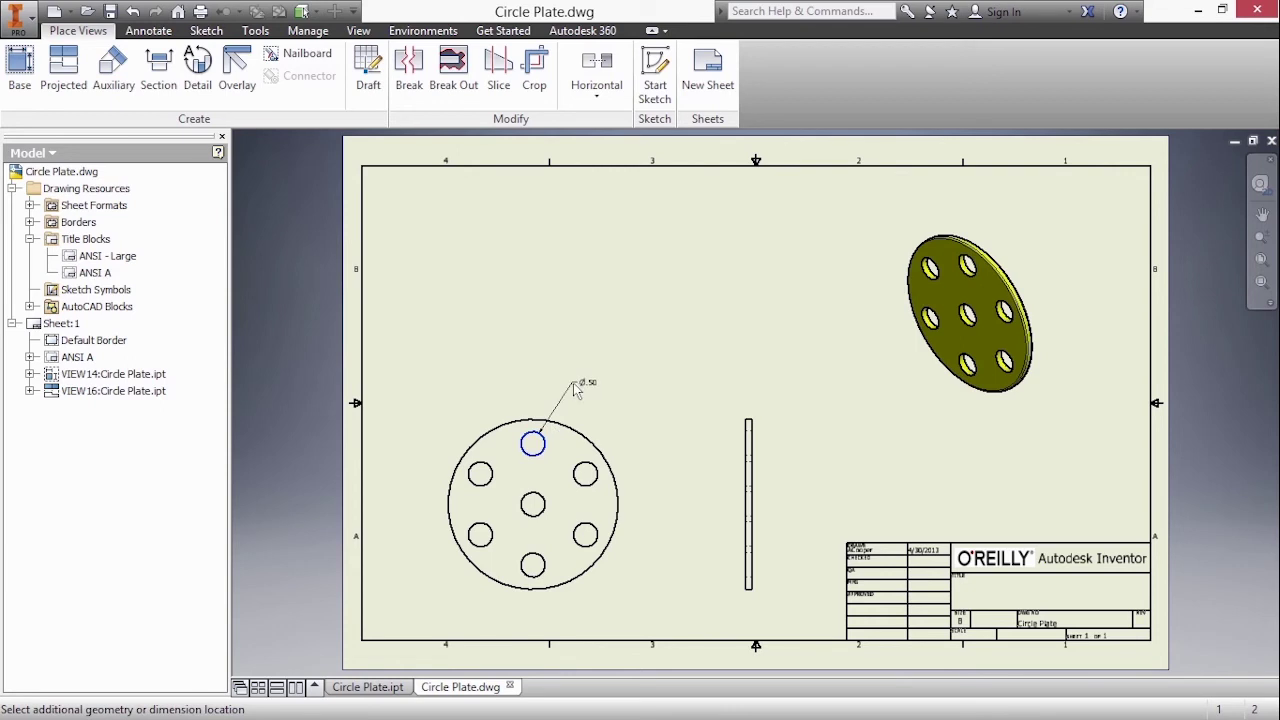
{"action": "left_click", "coordinate": [572, 408]}
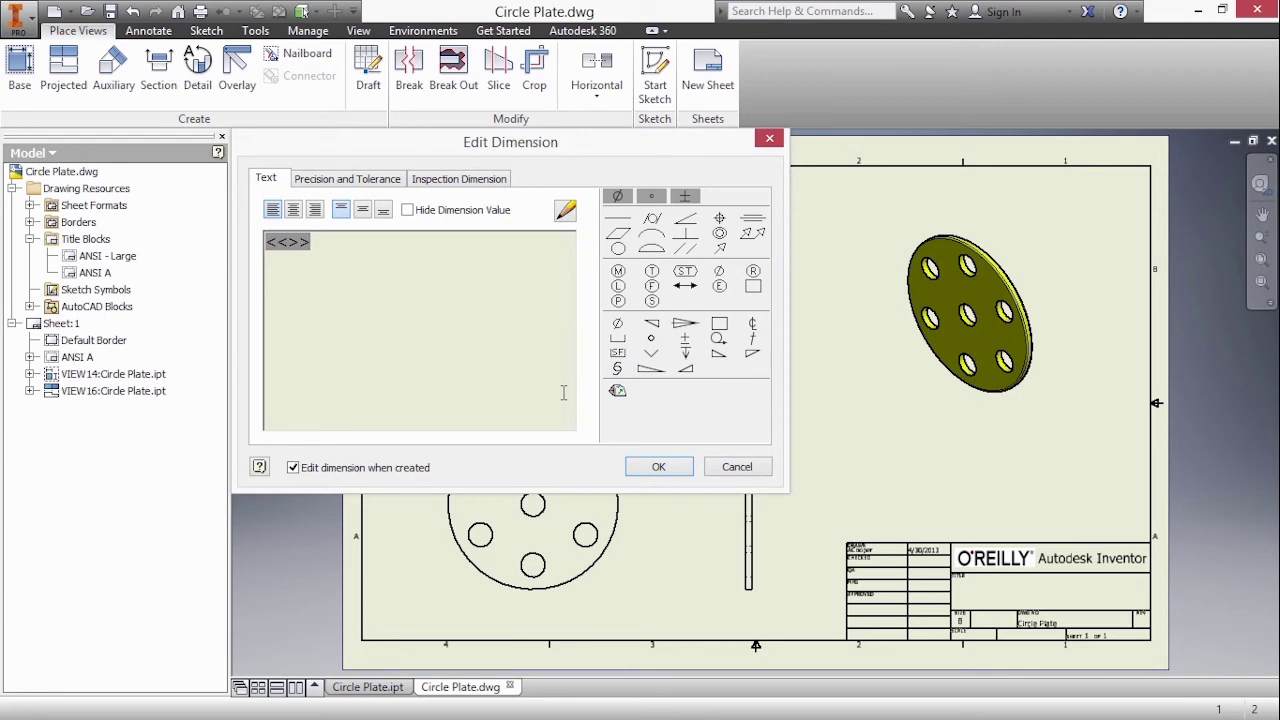
{"action": "left_click", "coordinate": [657, 475]}
Add a .15 thickness dimension between the side view's edges, removing the stray symbol.
{"action": "scroll", "coordinate": [749, 428], "scroll_direction": "up", "scroll_amount": 5}
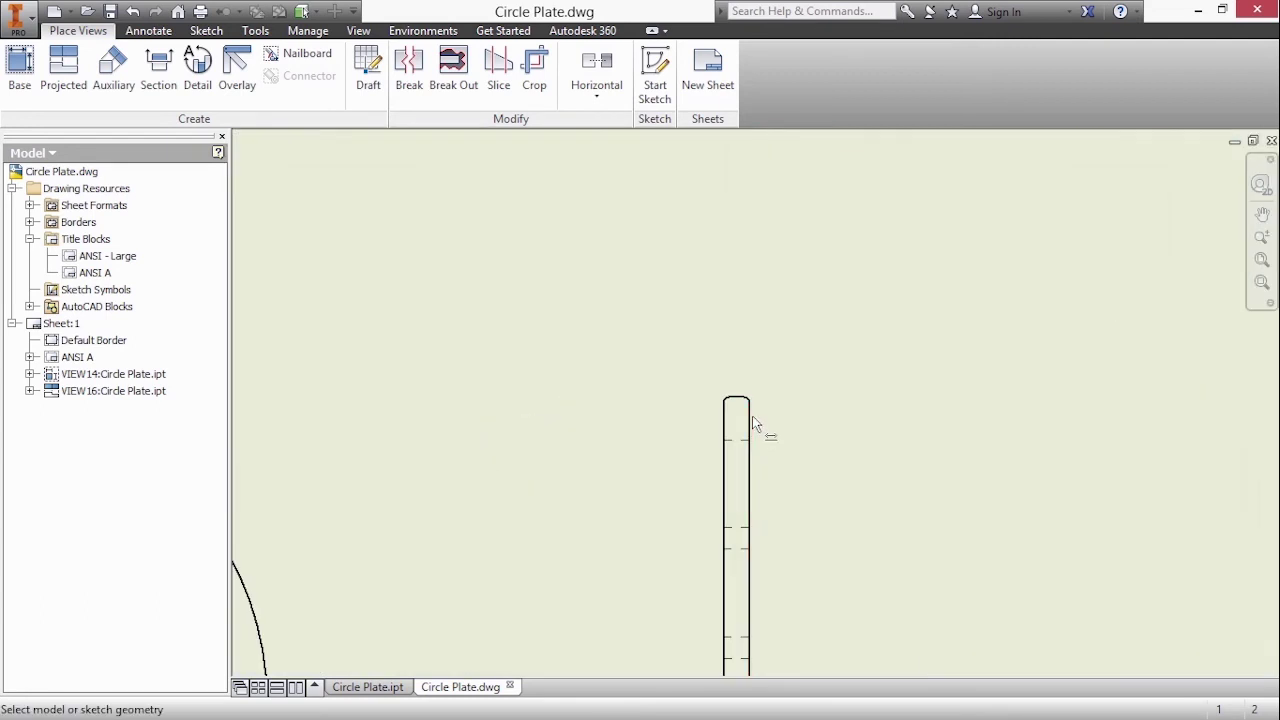
{"action": "left_click", "coordinate": [750, 430]}
{"action": "left_click", "coordinate": [726, 424]}
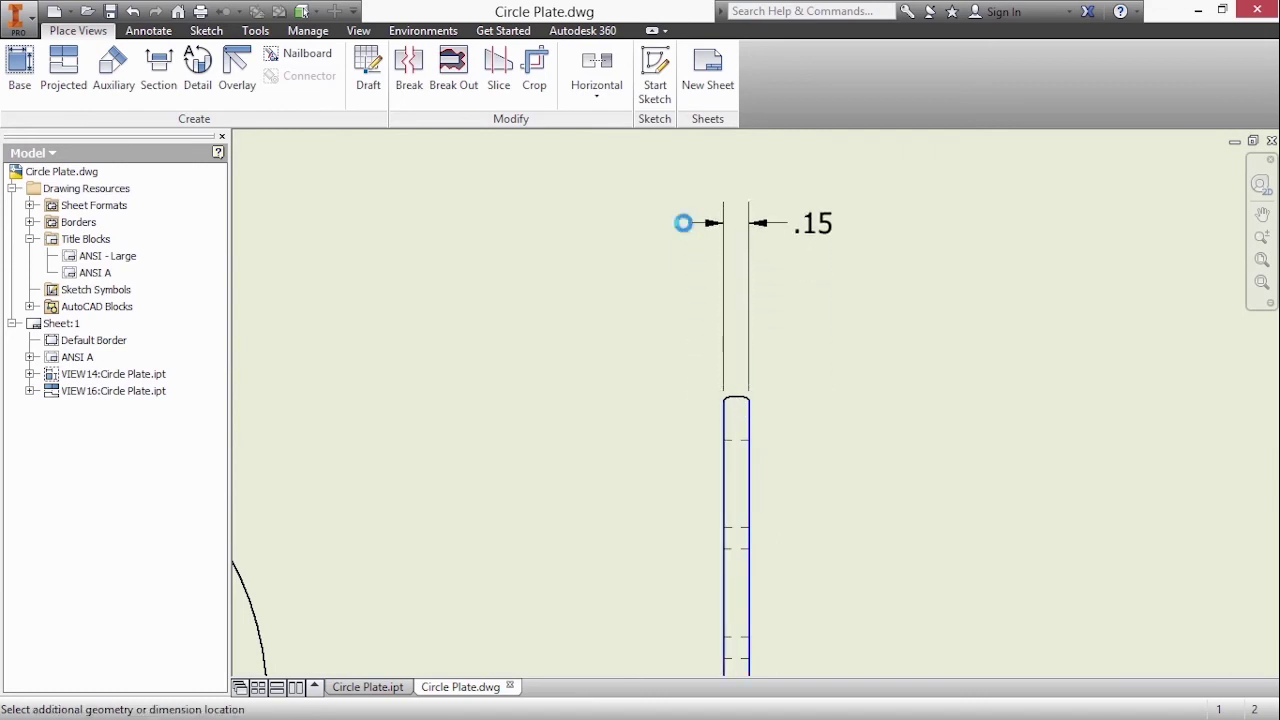
{"action": "left_click", "coordinate": [686, 229]}
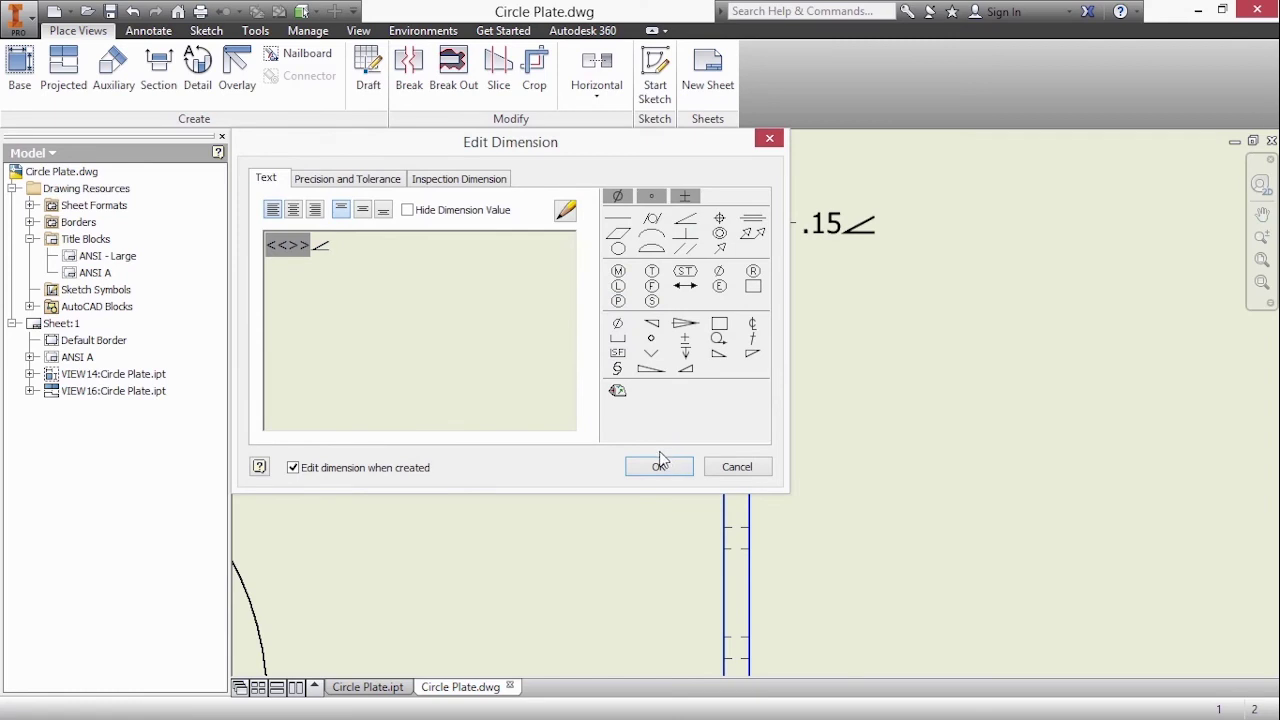
{"action": "left_click", "coordinate": [362, 271]}
{"action": "key", "text": "BackSpace"}
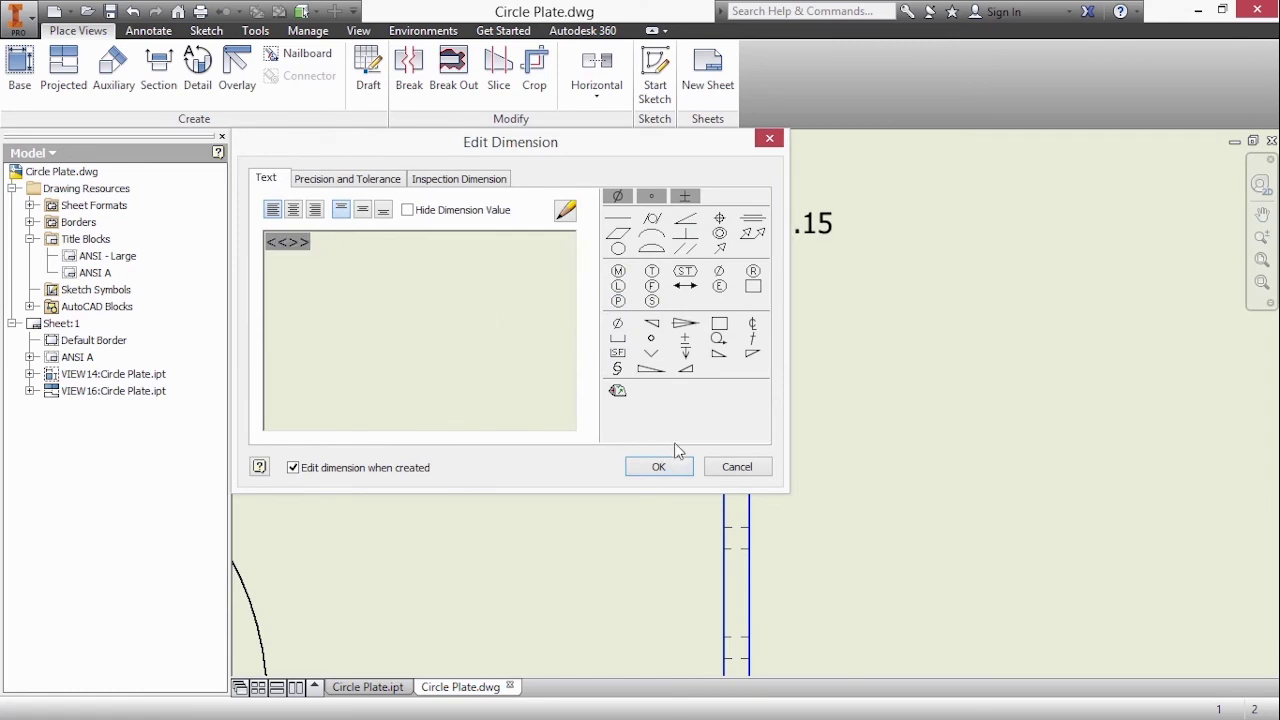
{"action": "left_click", "coordinate": [659, 467]}
{"action": "key", "text": "Home"}
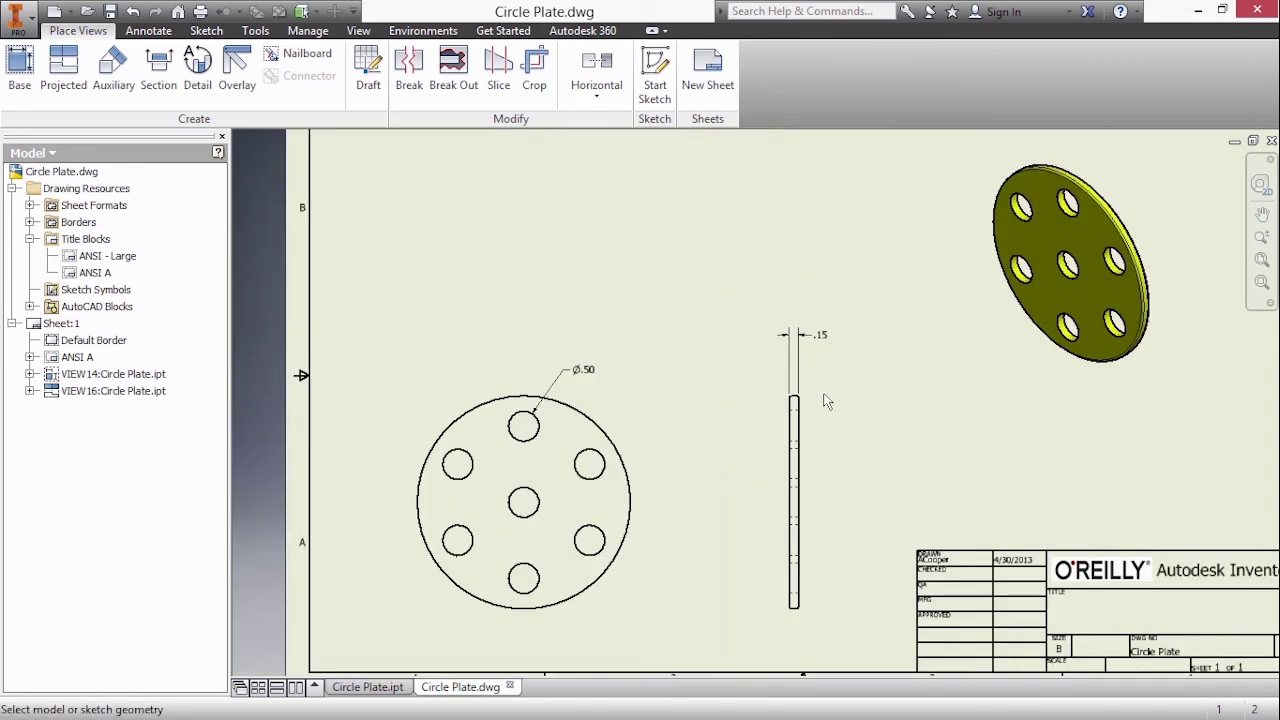
Add a centre mark to the middle hole of the front view.
{"action": "scroll", "coordinate": [680, 558], "scroll_direction": "up", "scroll_amount": 2}
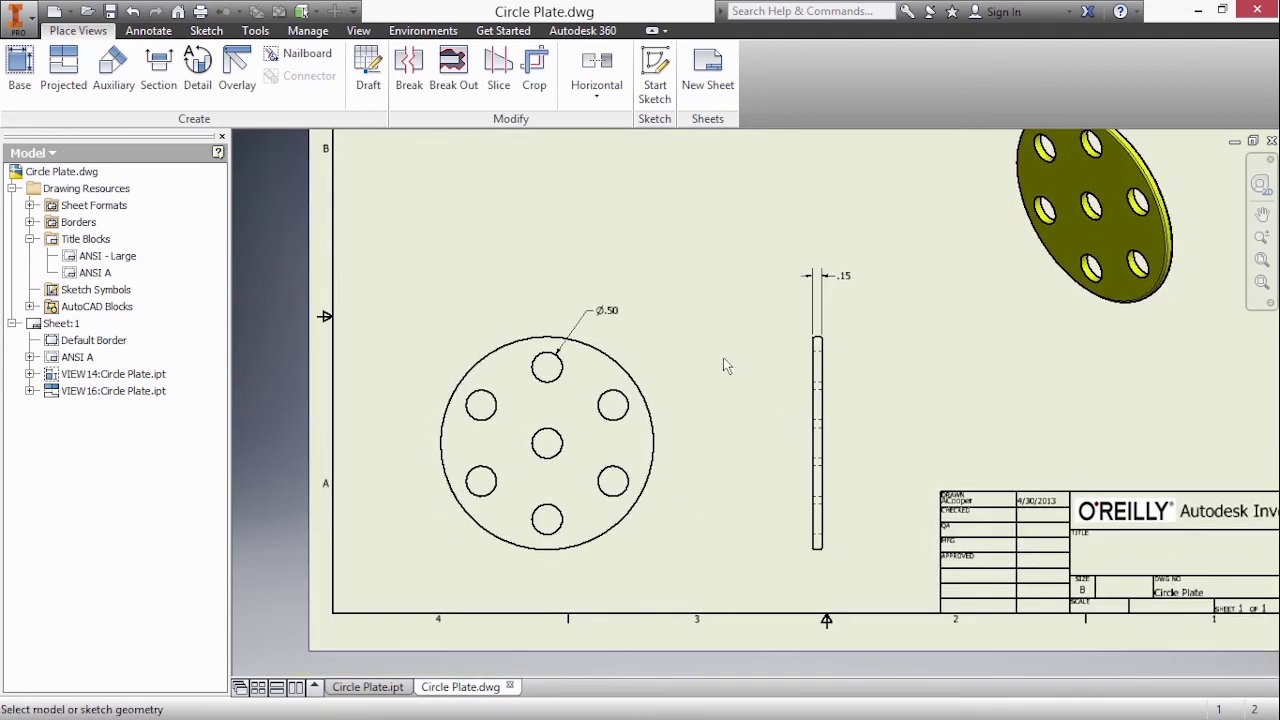
{"action": "left_click", "coordinate": [148, 31]}
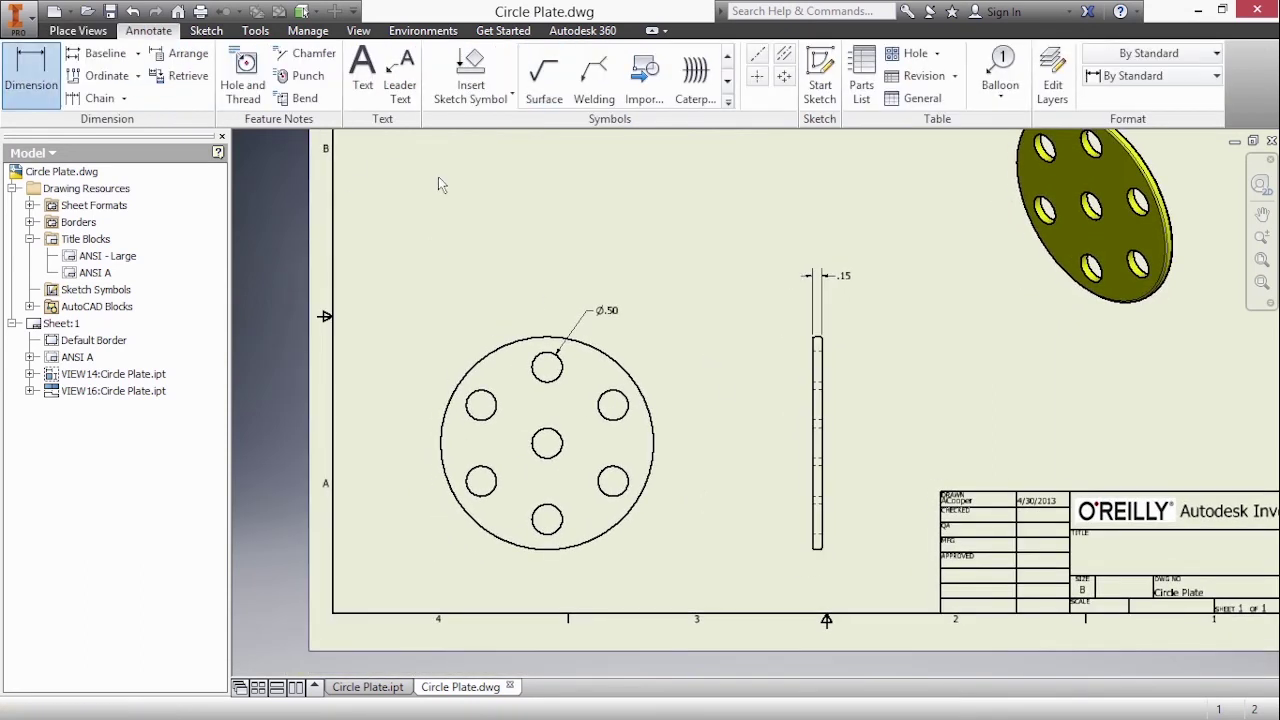
{"action": "left_click", "coordinate": [757, 76]}
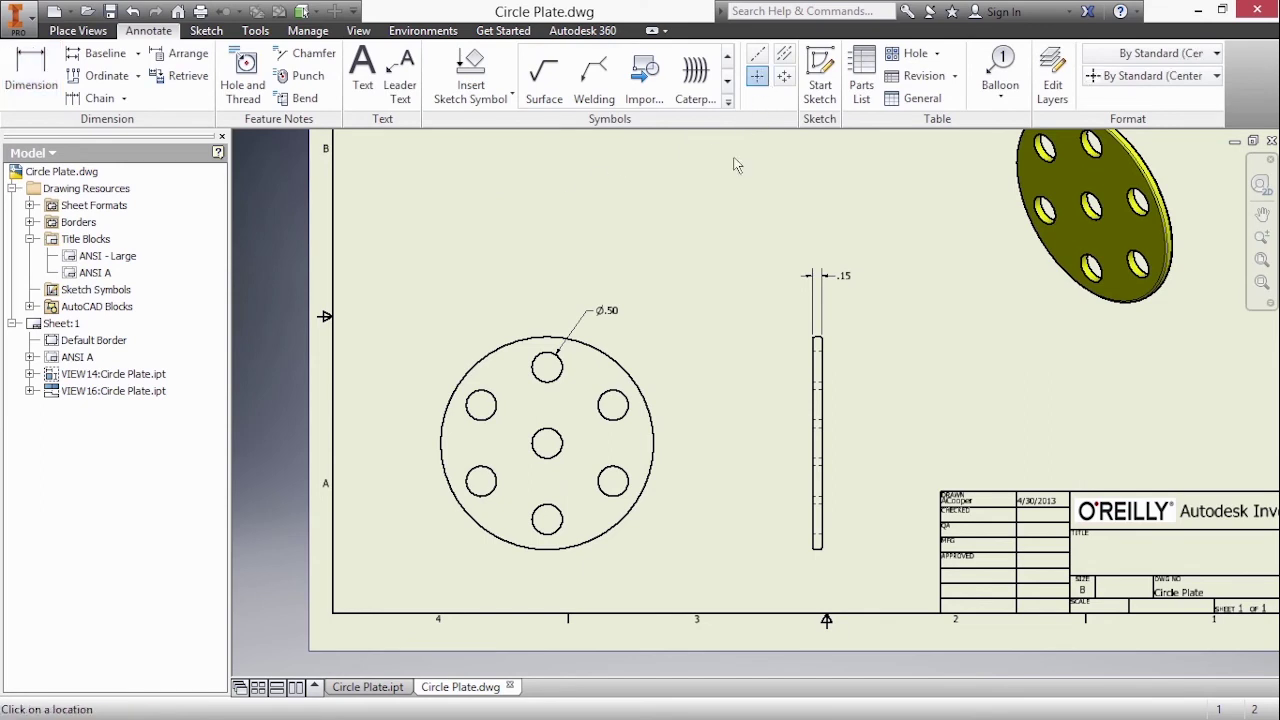
{"action": "left_click", "coordinate": [561, 441]}
Build a centered-pattern bolt circle around the middle hole through all six outer holes.
{"action": "left_click", "coordinate": [788, 86]}
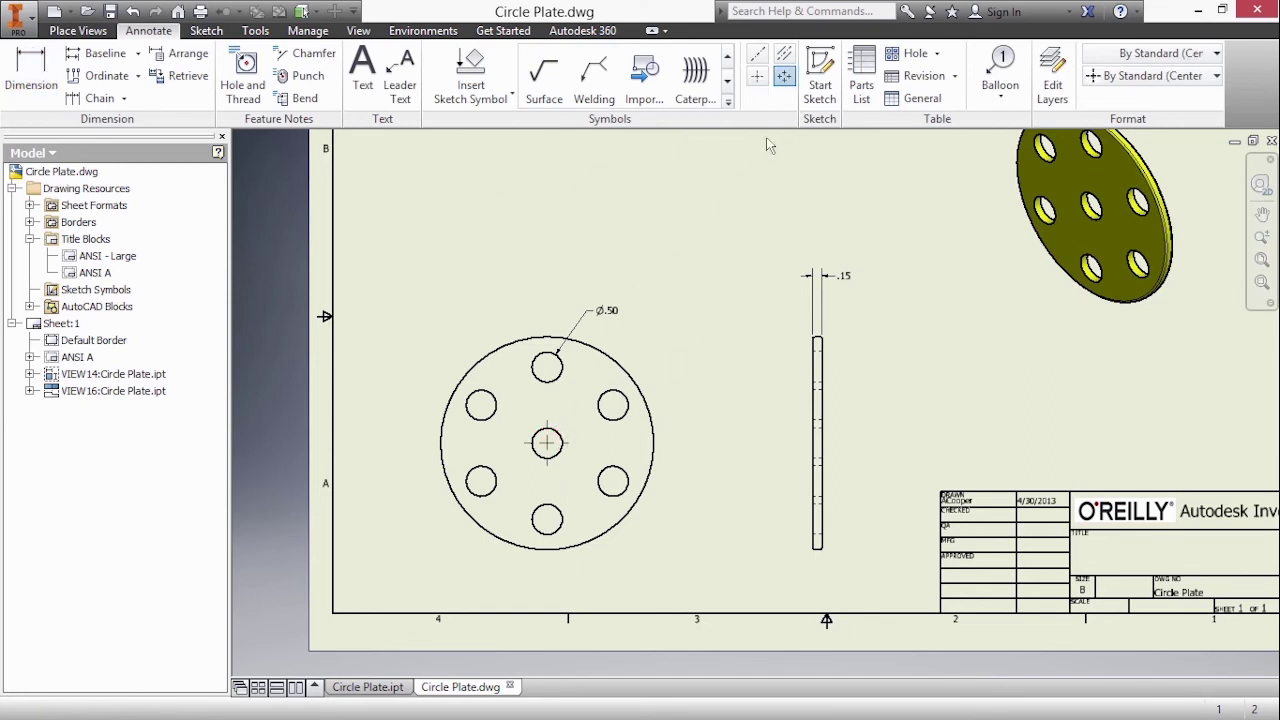
{"action": "left_click", "coordinate": [554, 428]}
{"action": "left_click", "coordinate": [552, 374]}
{"action": "left_click", "coordinate": [482, 406]}
{"action": "left_click", "coordinate": [481, 481]}
{"action": "left_click", "coordinate": [547, 519]}
{"action": "left_click", "coordinate": [611, 484]}
{"action": "left_click", "coordinate": [610, 407]}
{"action": "left_click", "coordinate": [555, 374]}
{"action": "right_click", "coordinate": [629, 351]}
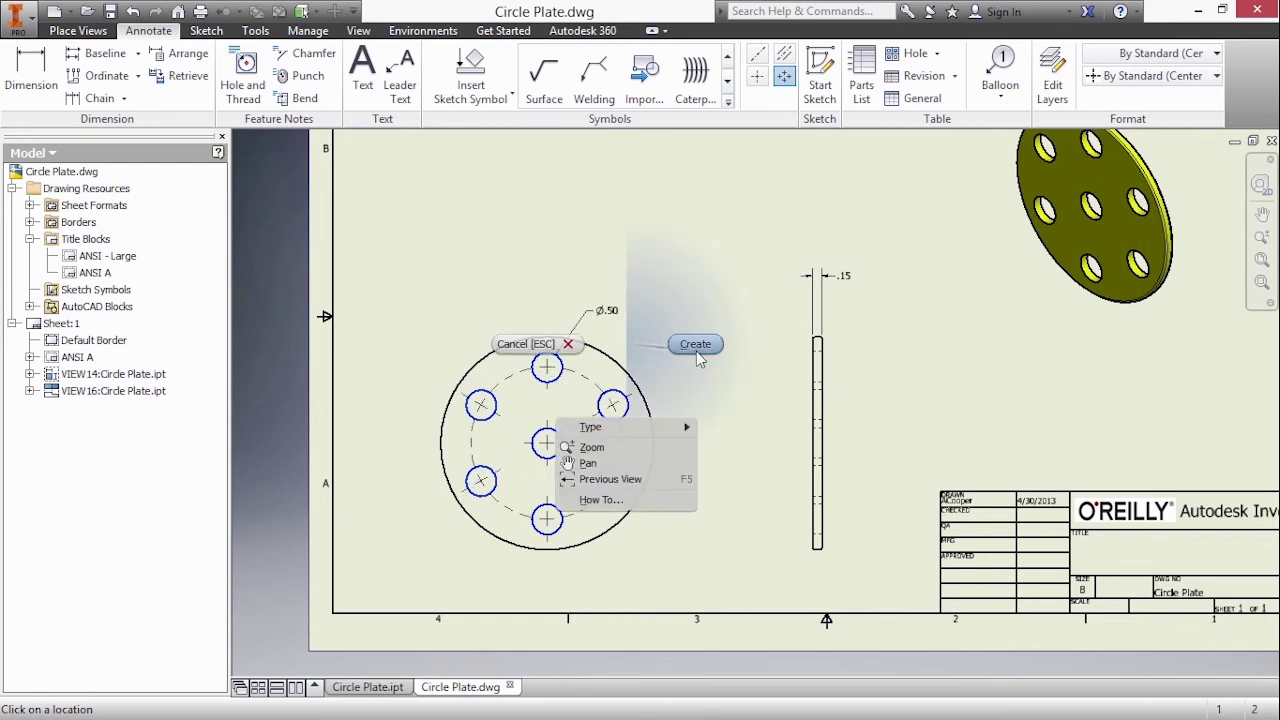
Create the bolt-circle centerline and end the centerline command.
{"action": "left_click", "coordinate": [696, 351]}
{"action": "right_click", "coordinate": [697, 352]}
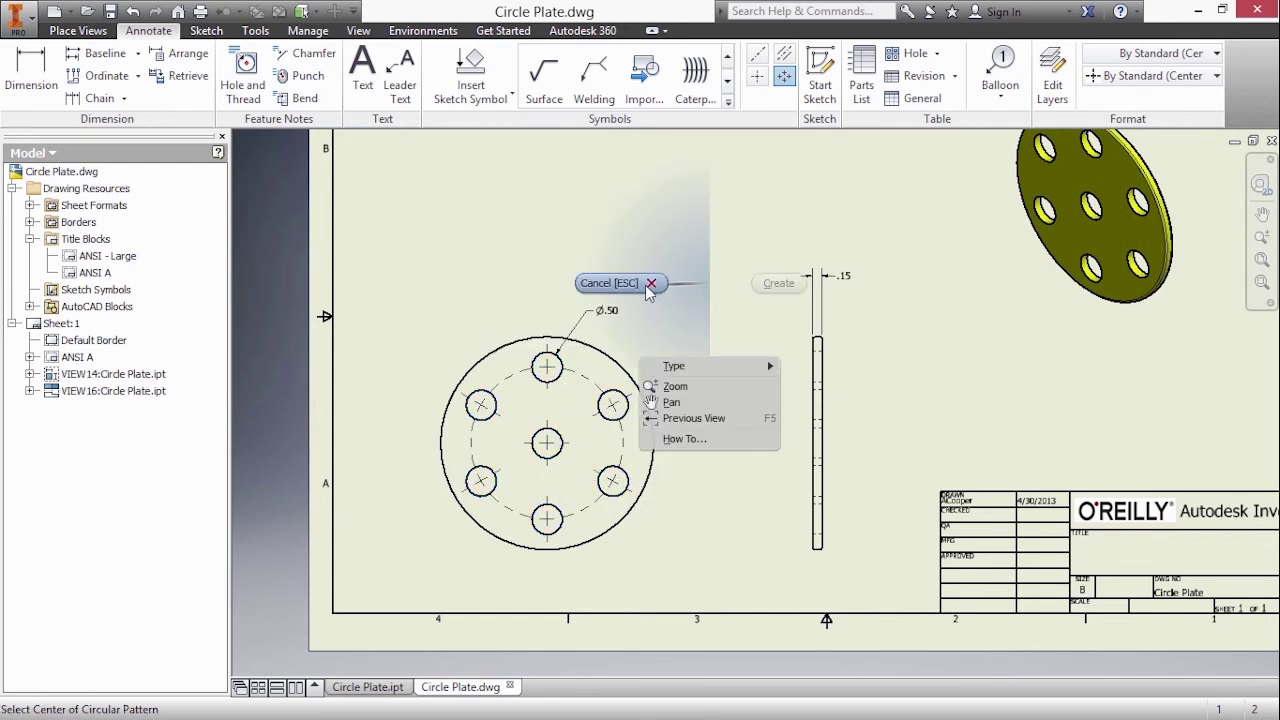
{"action": "left_click", "coordinate": [646, 288]}
Dimension the bolt circle as Ø2.50 with 'BC' appended to the text.
{"action": "right_click", "coordinate": [698, 286]}
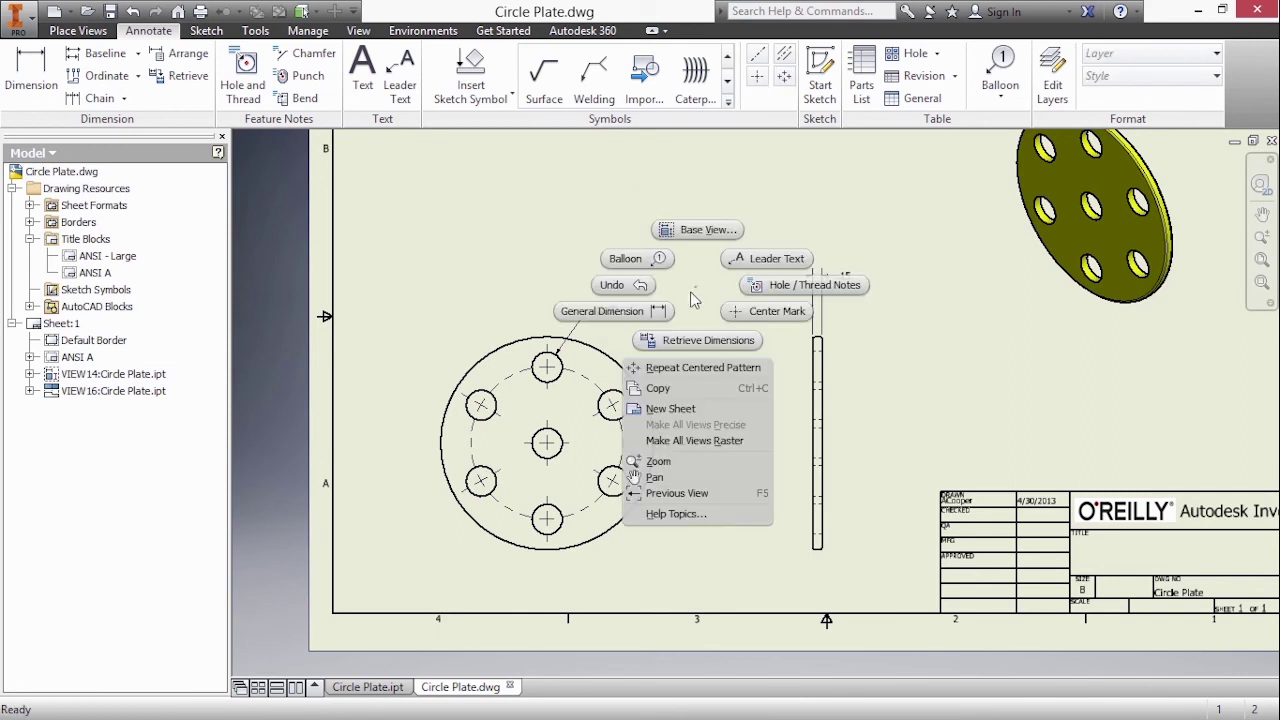
{"action": "left_click", "coordinate": [620, 320]}
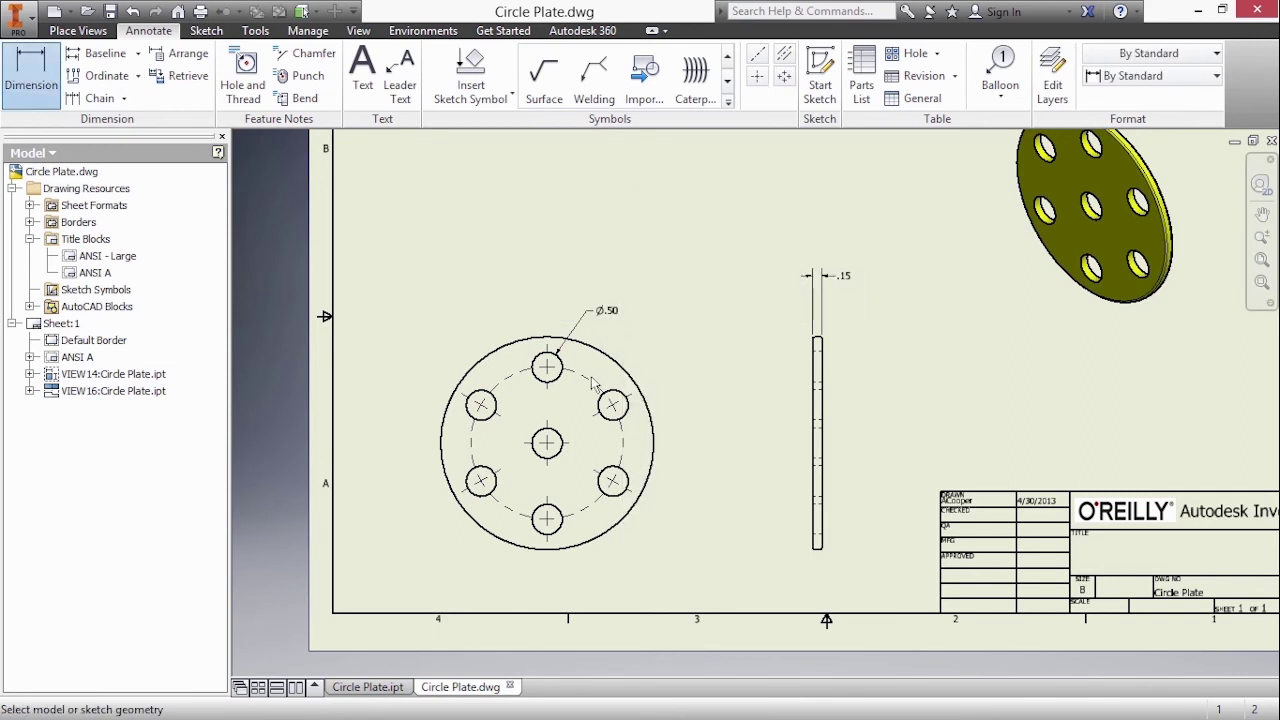
{"action": "left_click", "coordinate": [587, 377]}
{"action": "left_click", "coordinate": [645, 335]}
{"action": "left_click", "coordinate": [405, 262]}
{"action": "type", "text": "BC"}
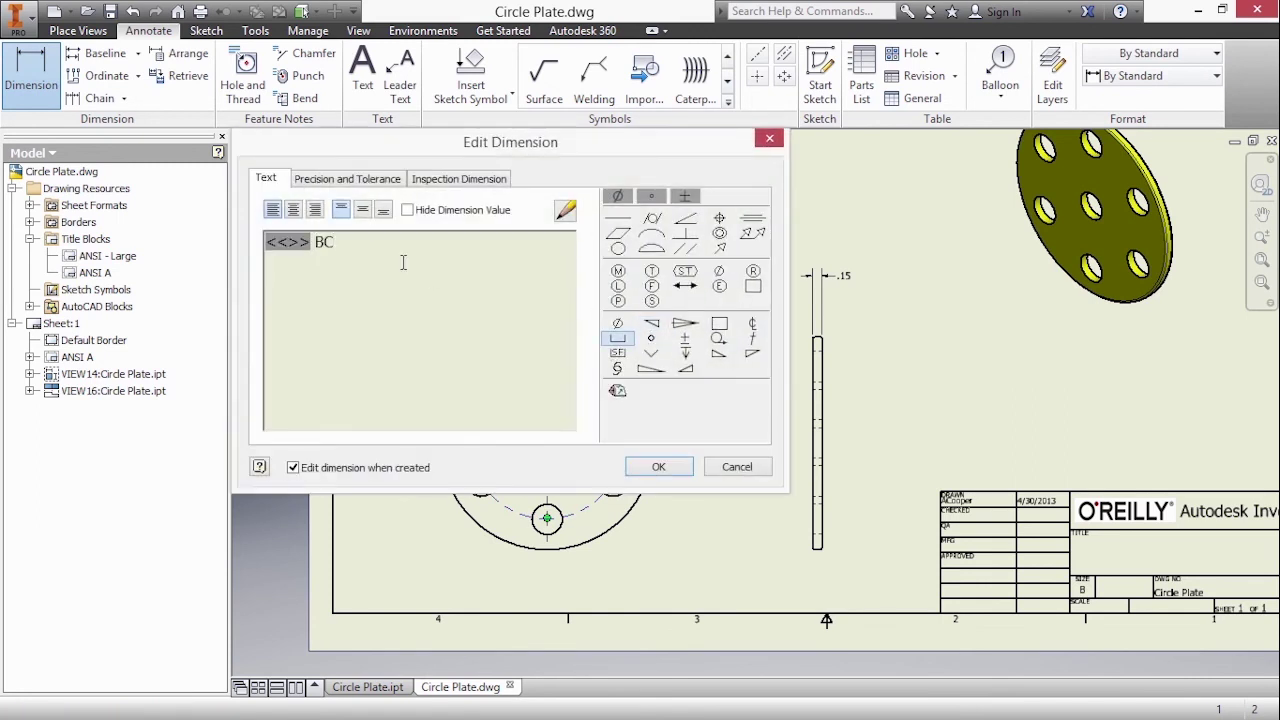
{"action": "left_click", "coordinate": [658, 466]}
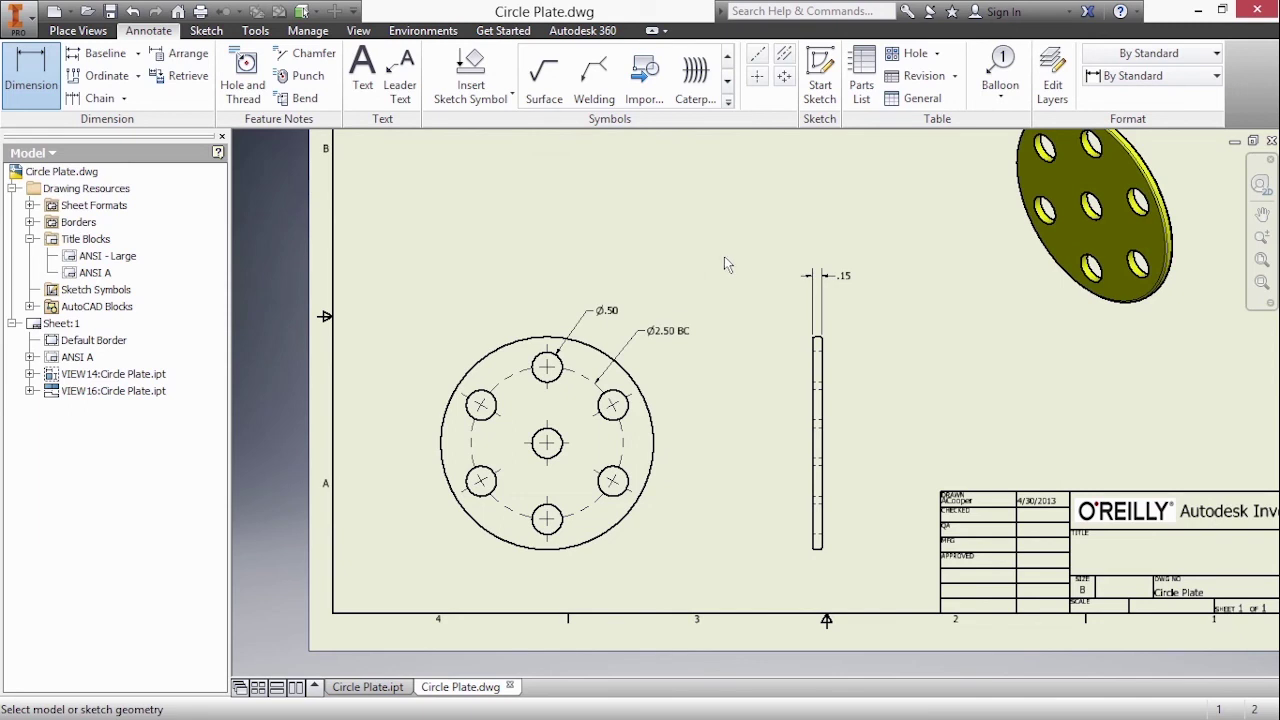
{"action": "right_click", "coordinate": [410, 558]}
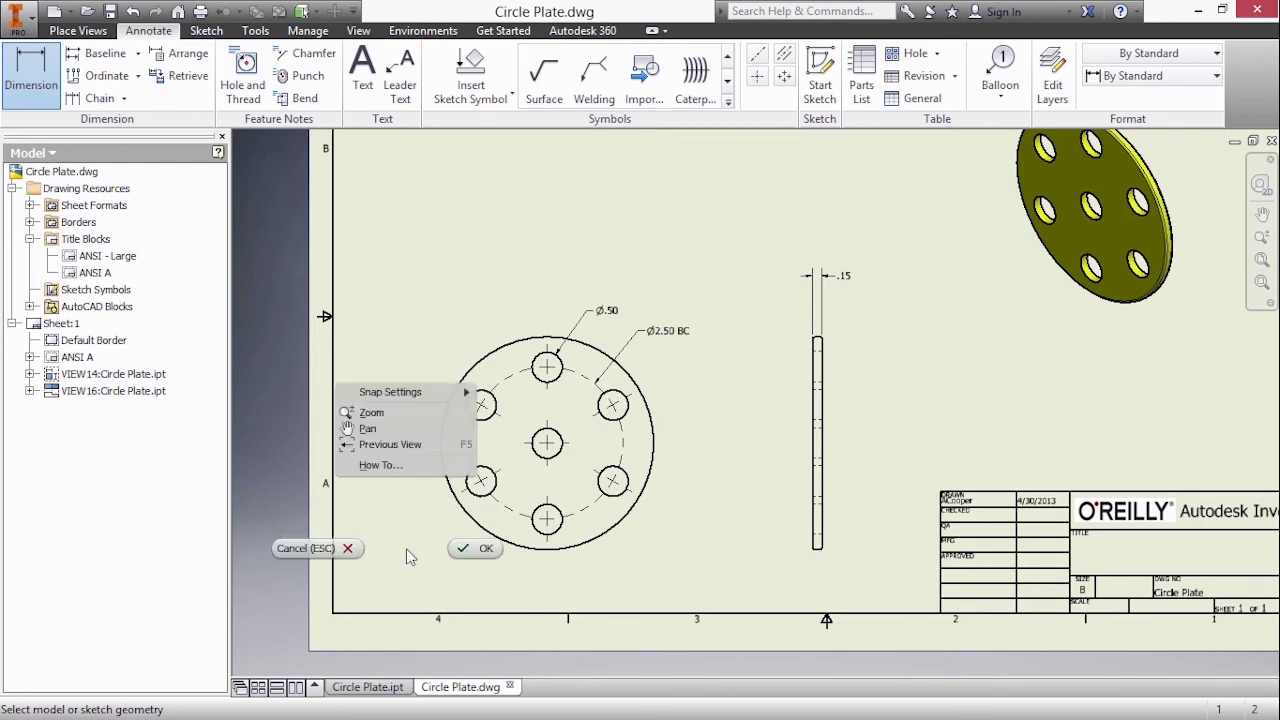
Open Sketch1 under Extrusion1 in the Circle Plate part for editing.
{"action": "left_click", "coordinate": [342, 552]}
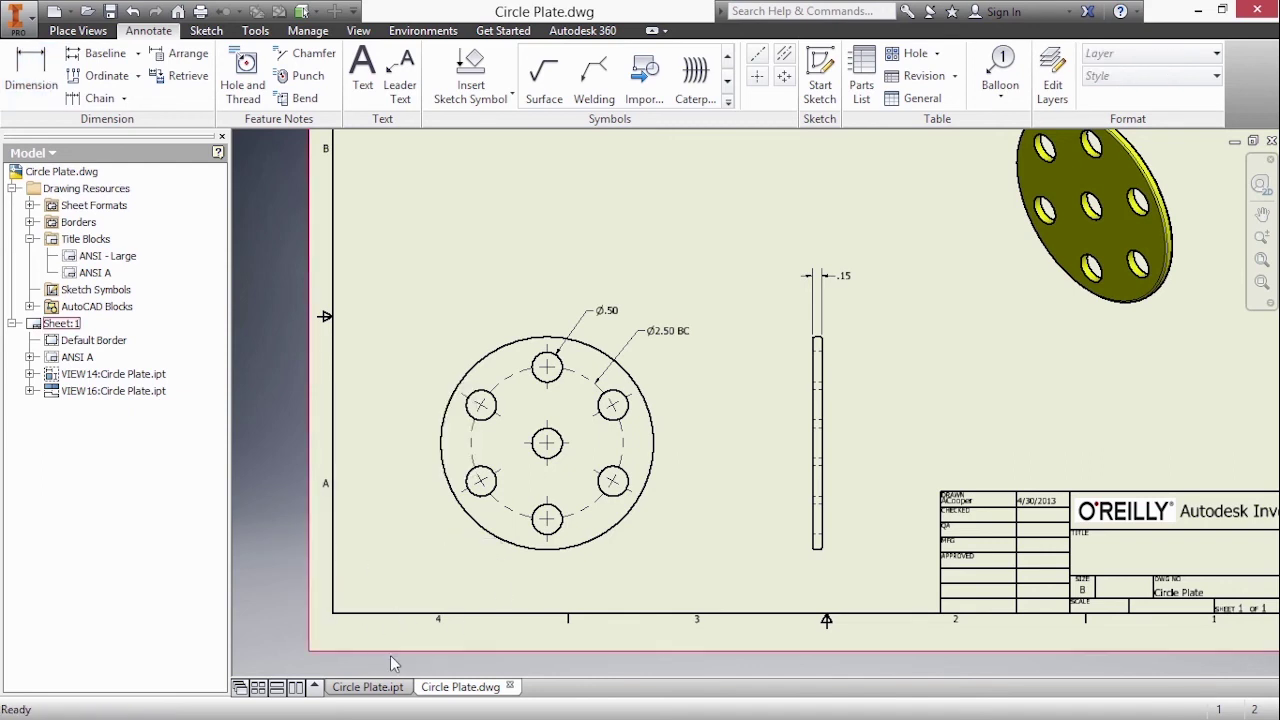
{"action": "left_click", "coordinate": [368, 688]}
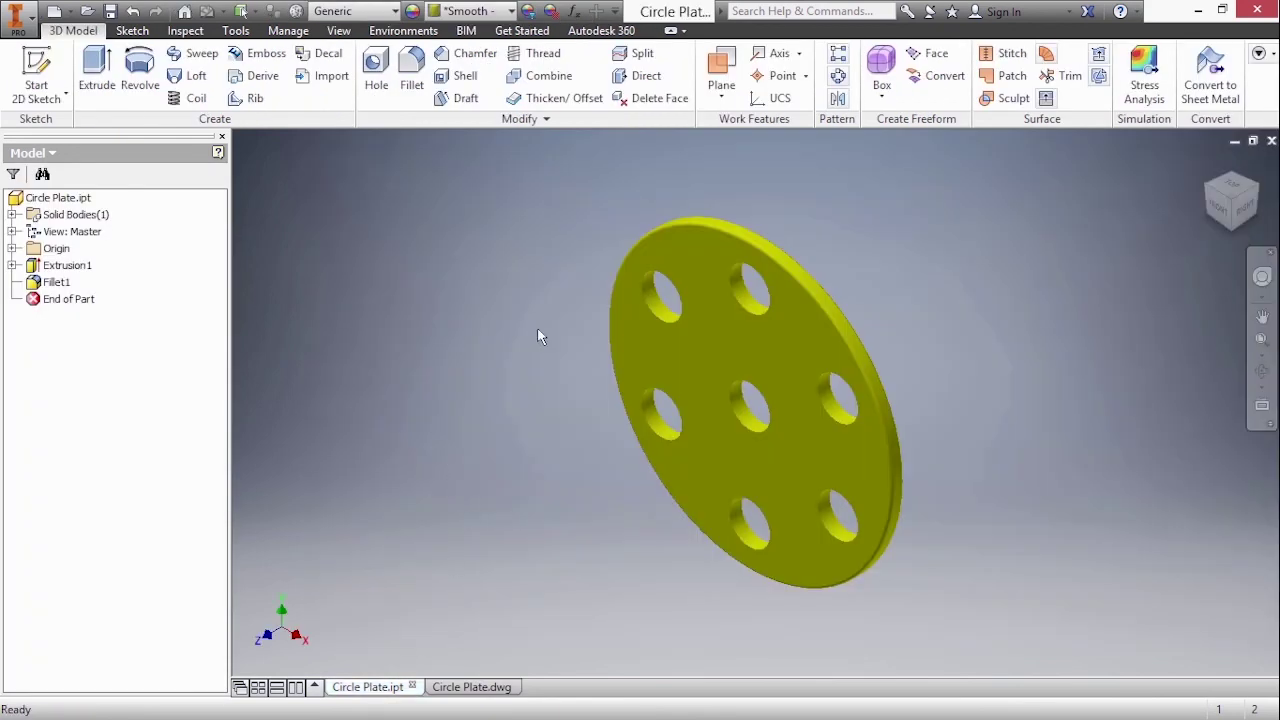
{"action": "left_click", "coordinate": [12, 265]}
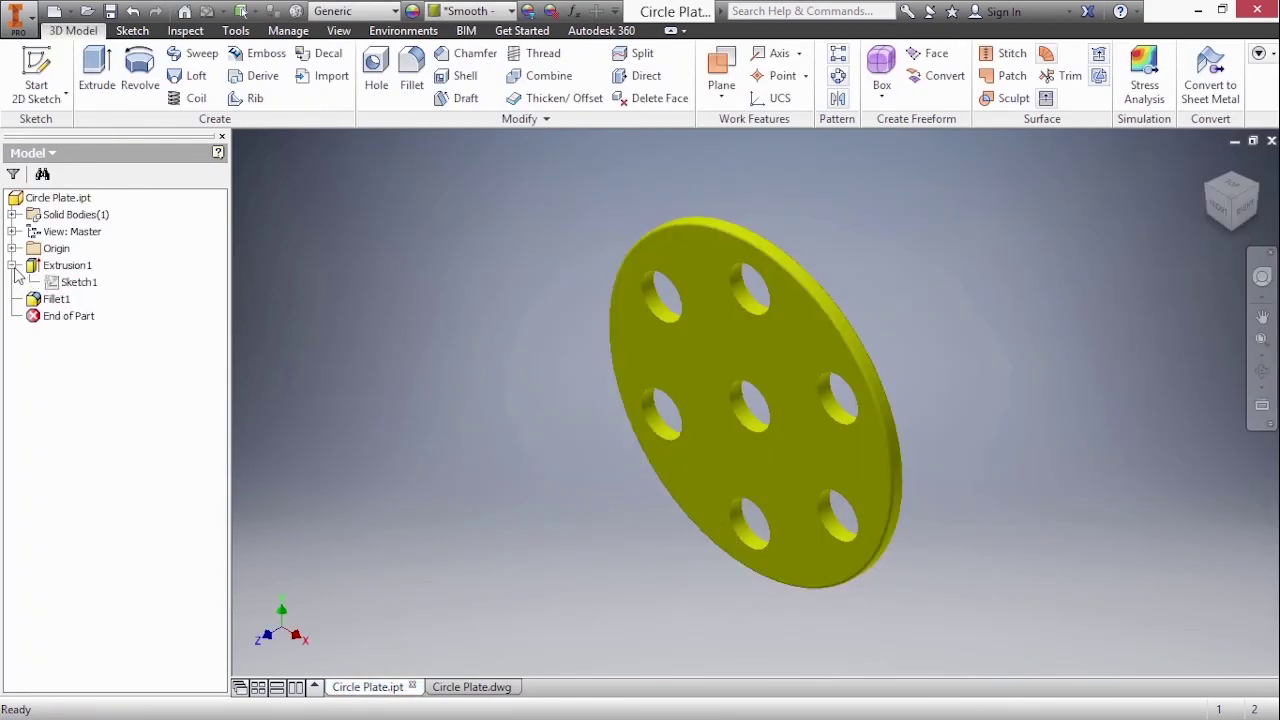
{"action": "double_click", "coordinate": [75, 283]}
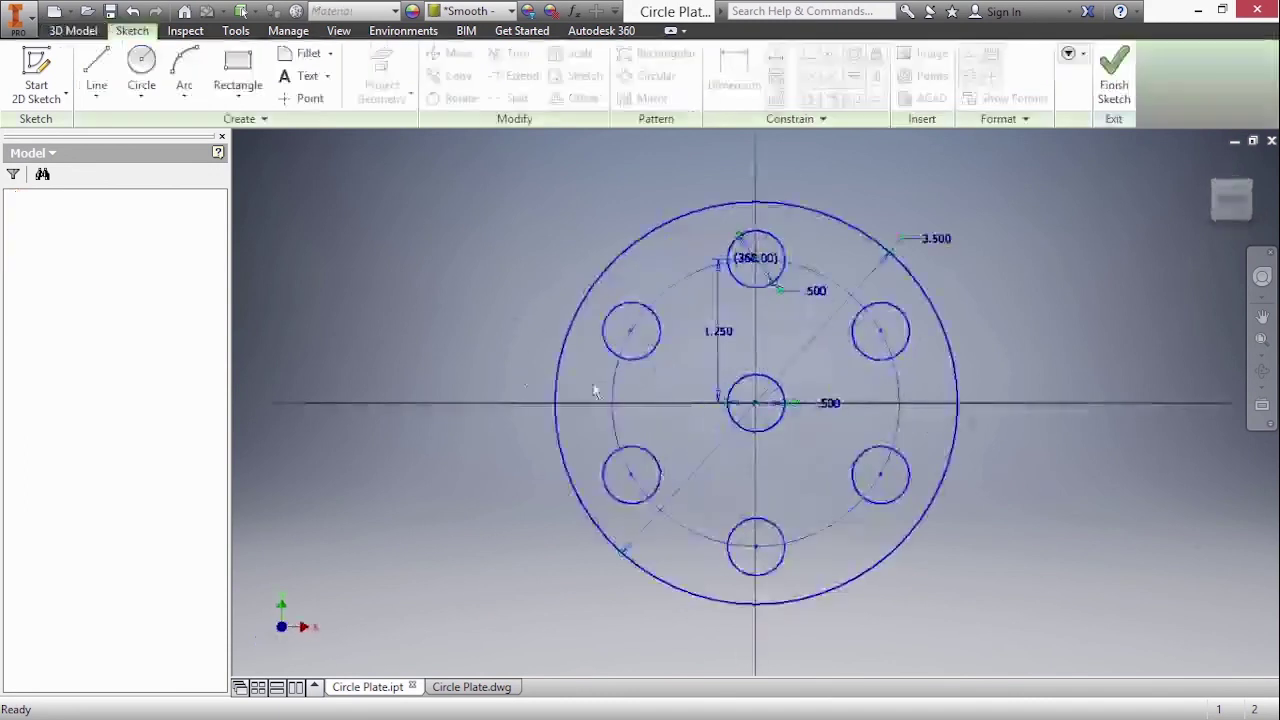
Change bolt holes to .375, bolt-circle distance to 1.375 and centre hole to .625.
{"action": "double_click", "coordinate": [816, 291]}
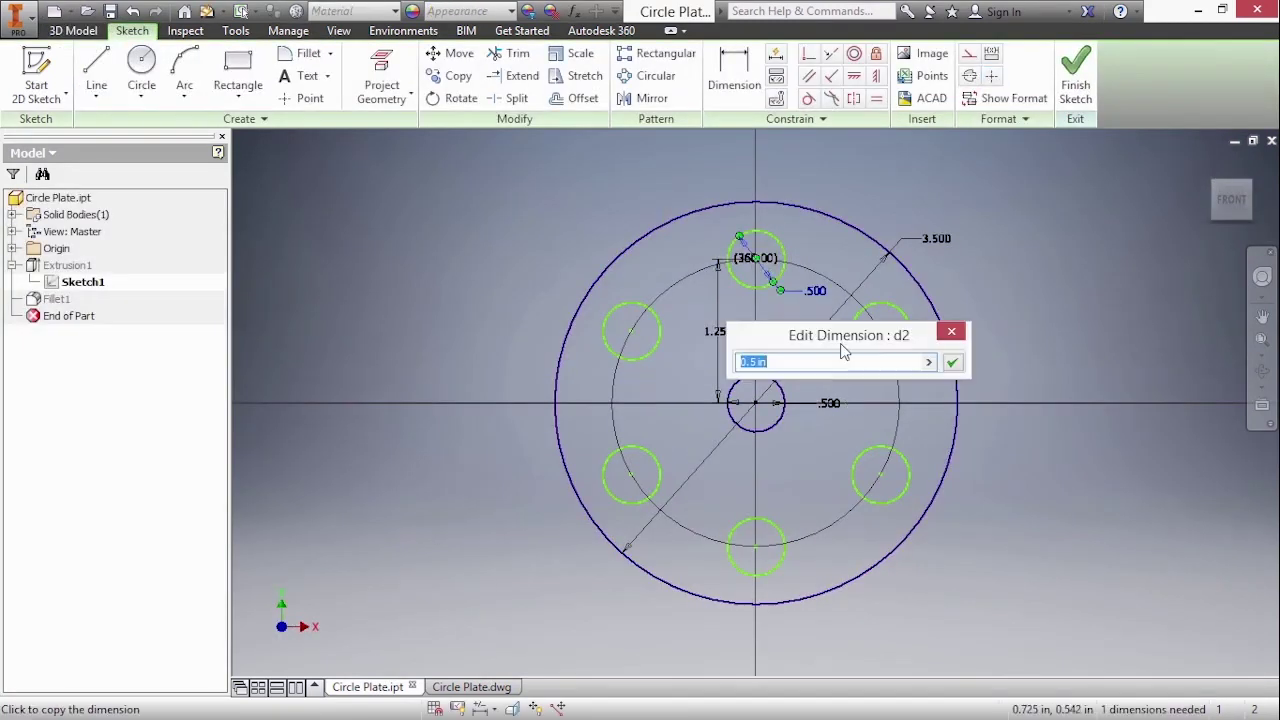
{"action": "type", "text": ".375"}
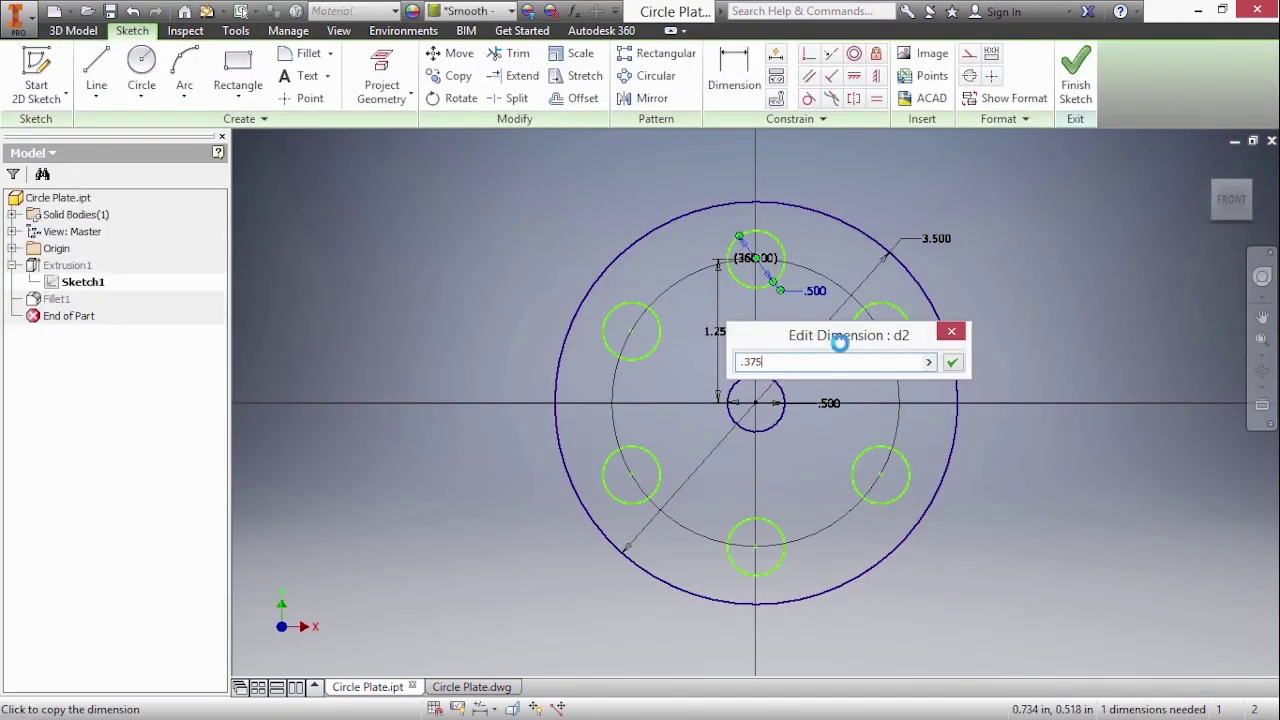
{"action": "key", "text": "Return"}
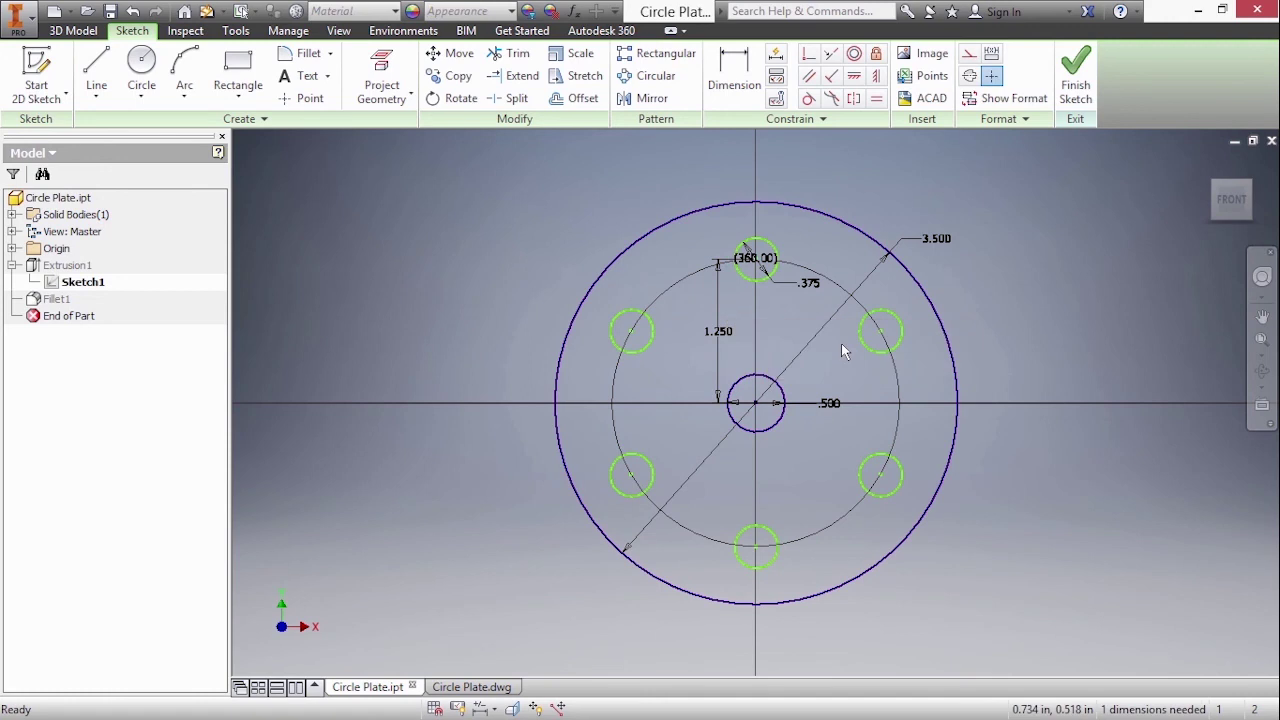
{"action": "double_click", "coordinate": [727, 335]}
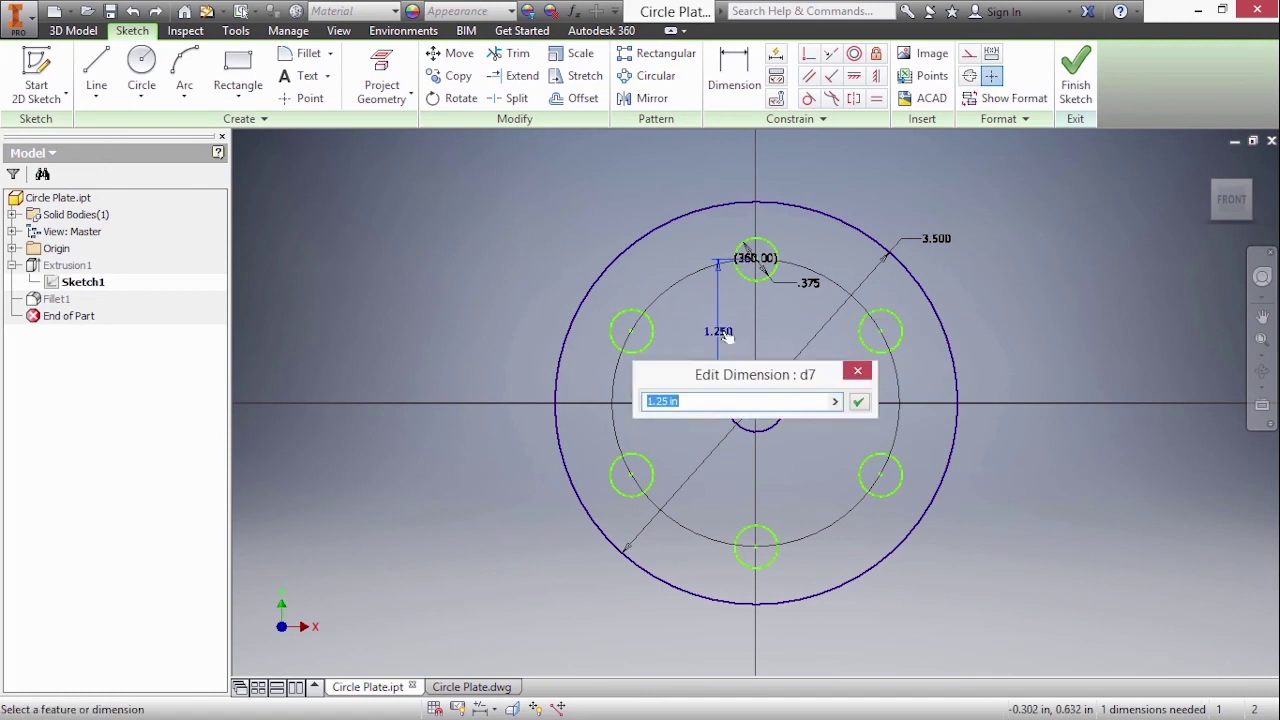
{"action": "type", "text": "1.375"}
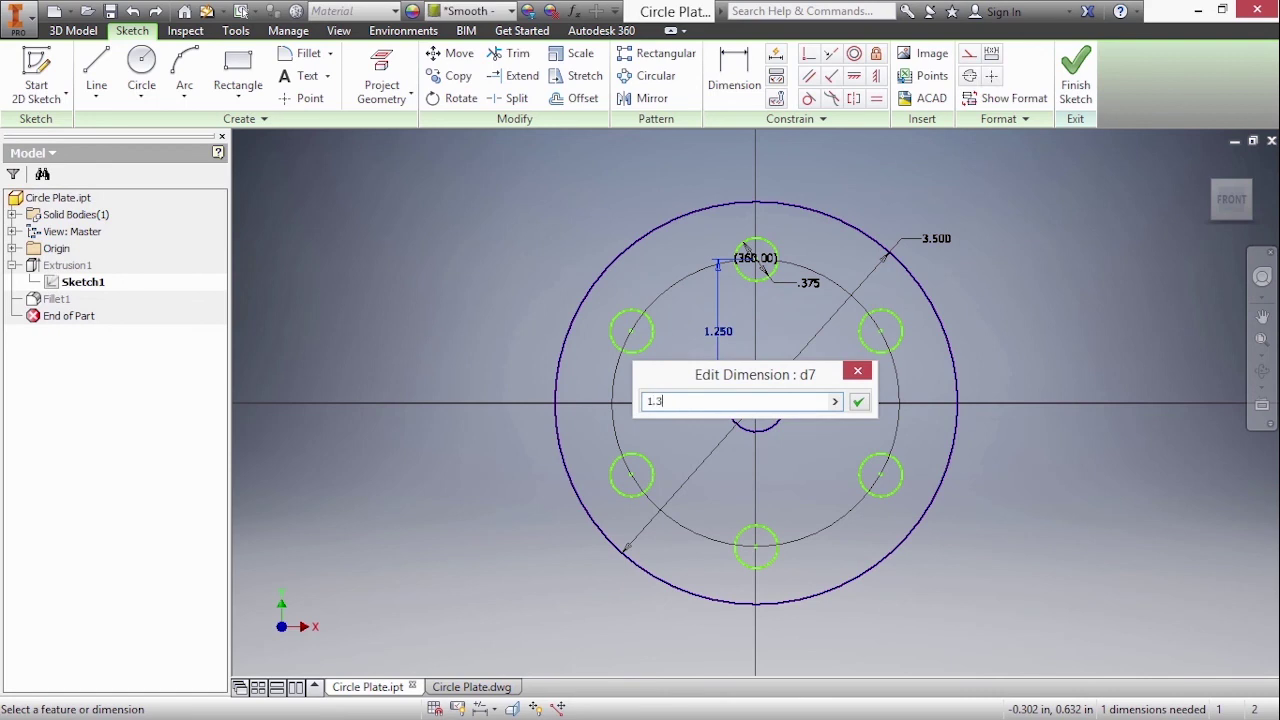
{"action": "left_click", "coordinate": [858, 401]}
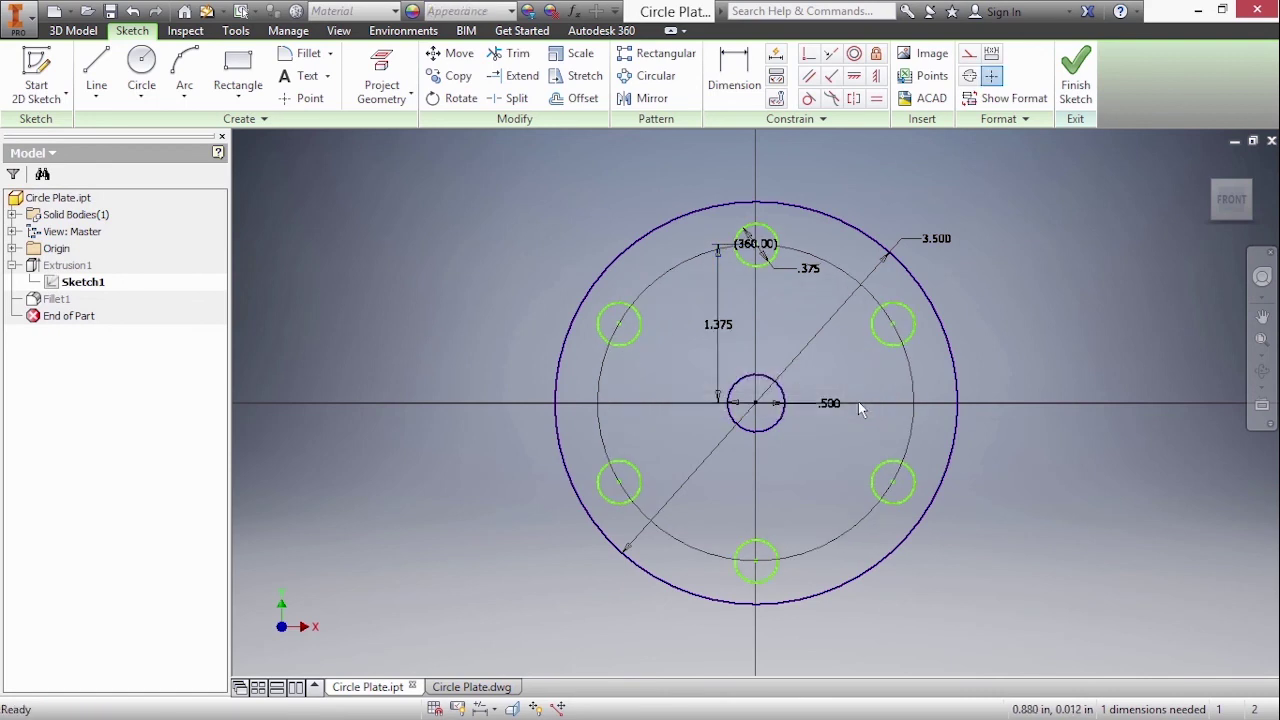
{"action": "left_click", "coordinate": [831, 404]}
{"action": "type", "text": ".625"}
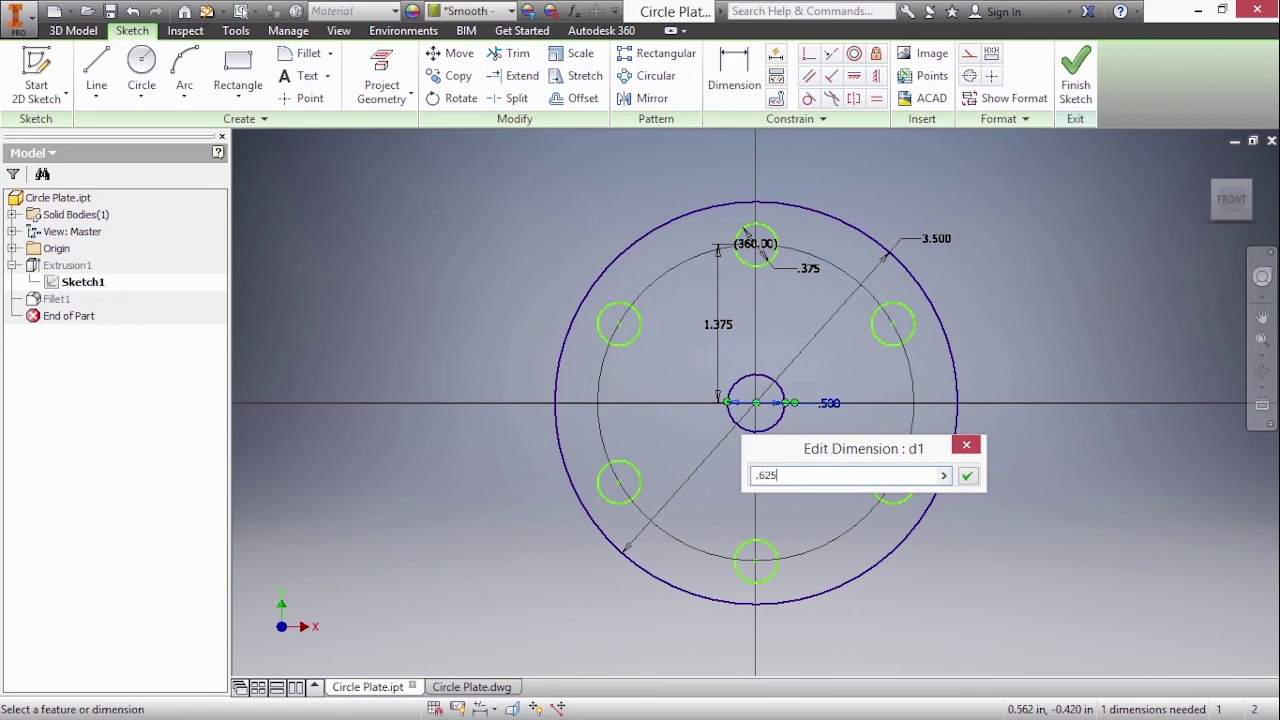
{"action": "key", "text": "Return"}
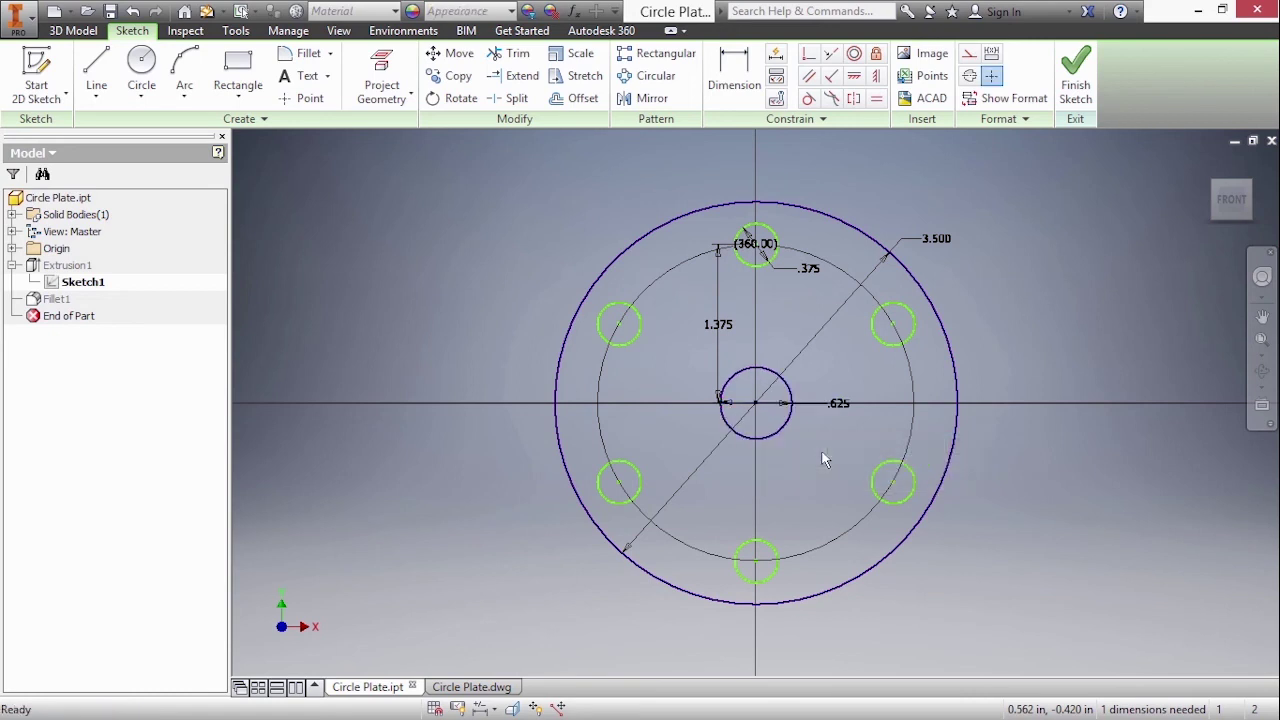
{"action": "right_click", "coordinate": [1022, 185]}
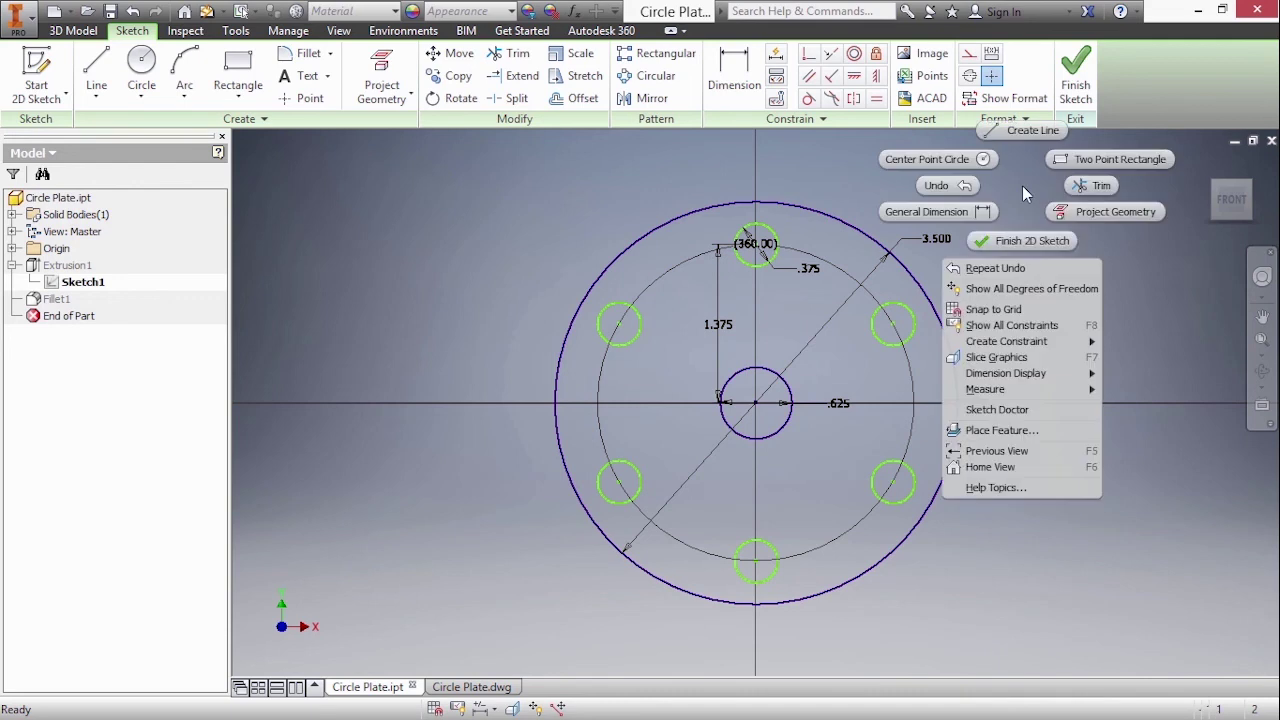
Finish the sketch and set the Extrusion1 plate thickness to .375.
{"action": "left_click", "coordinate": [1033, 244]}
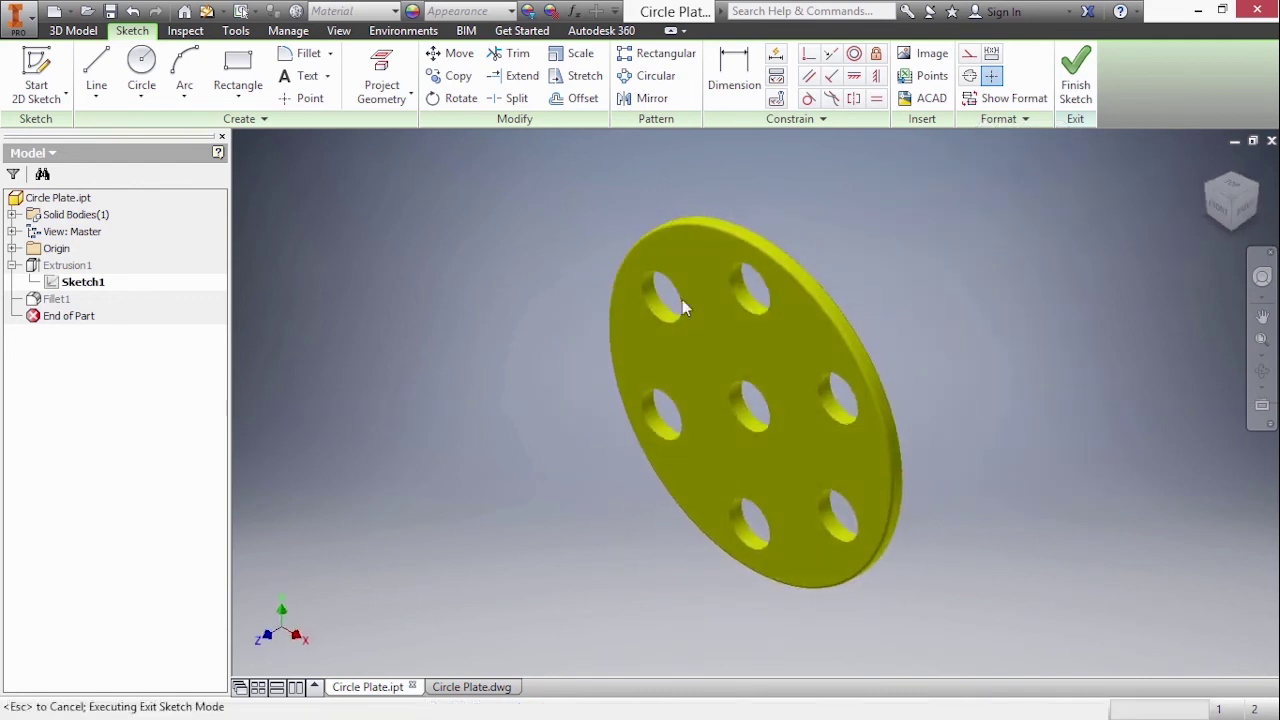
{"action": "double_click", "coordinate": [67, 265]}
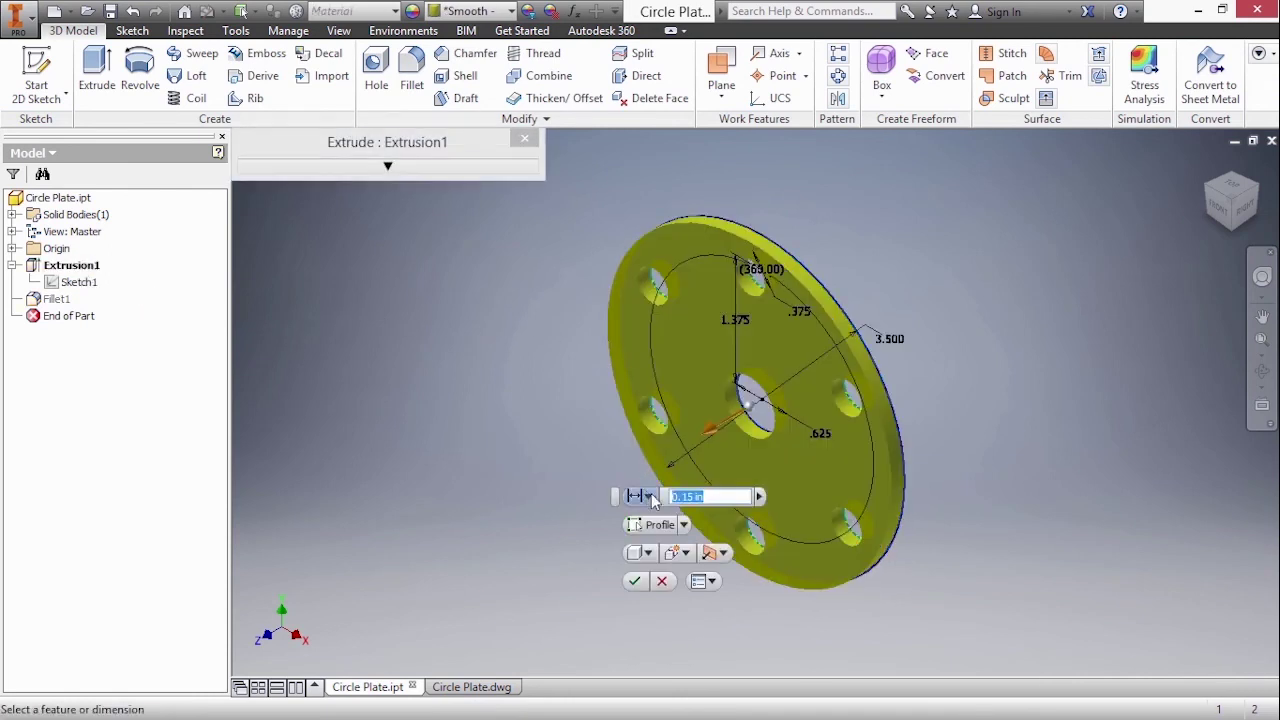
{"action": "type", "text": ".375"}
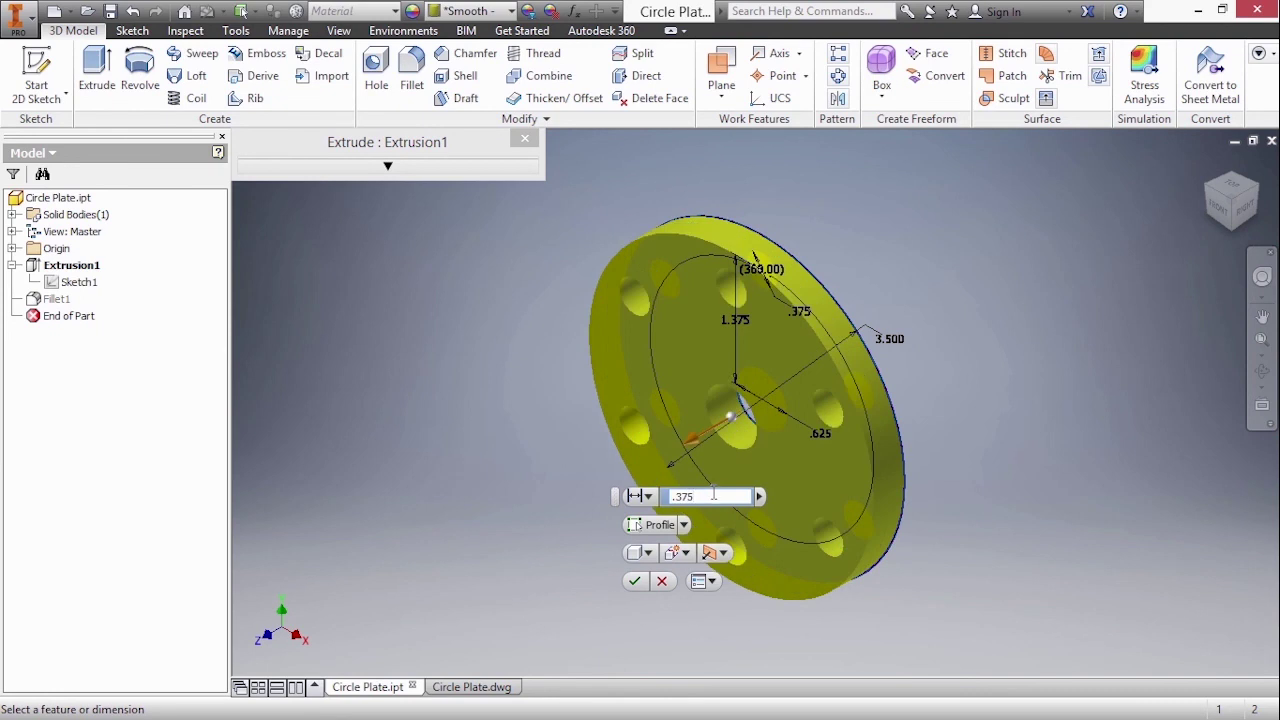
{"action": "left_click", "coordinate": [634, 581]}
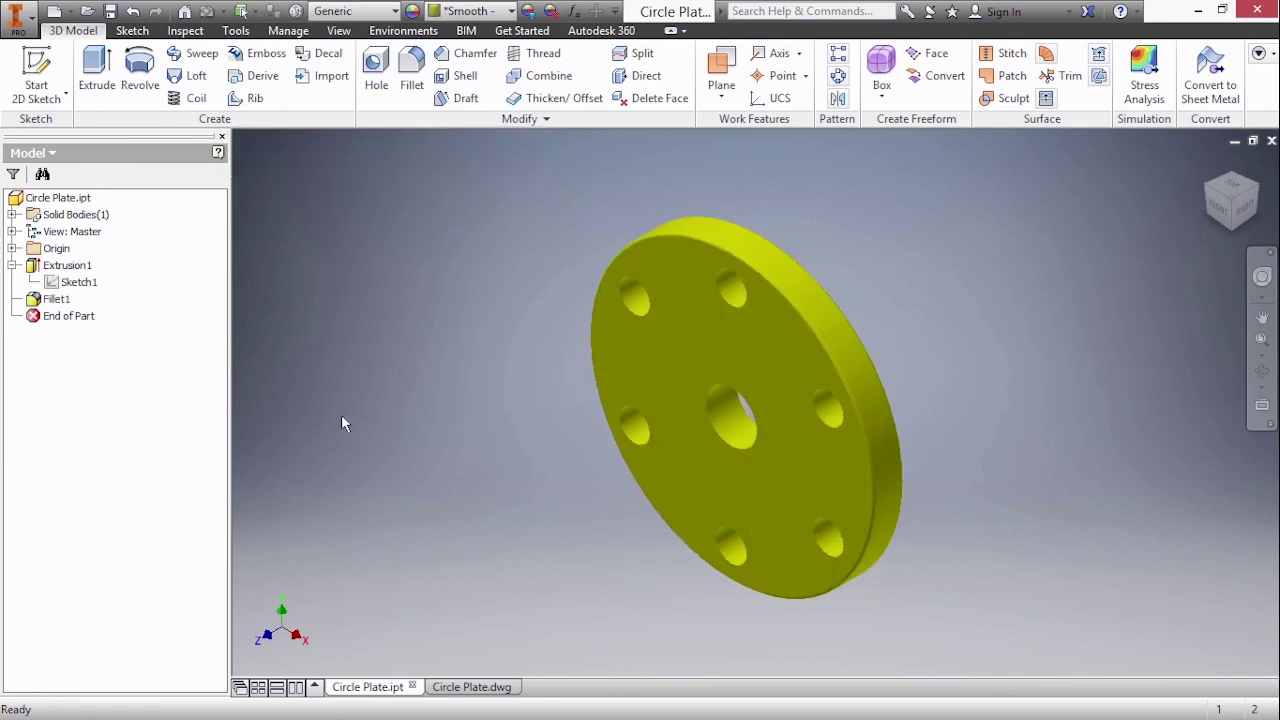
Change the Fillet1 edge radius to .125.
{"action": "left_click", "coordinate": [56, 302]}
{"action": "double_click", "coordinate": [56, 300]}
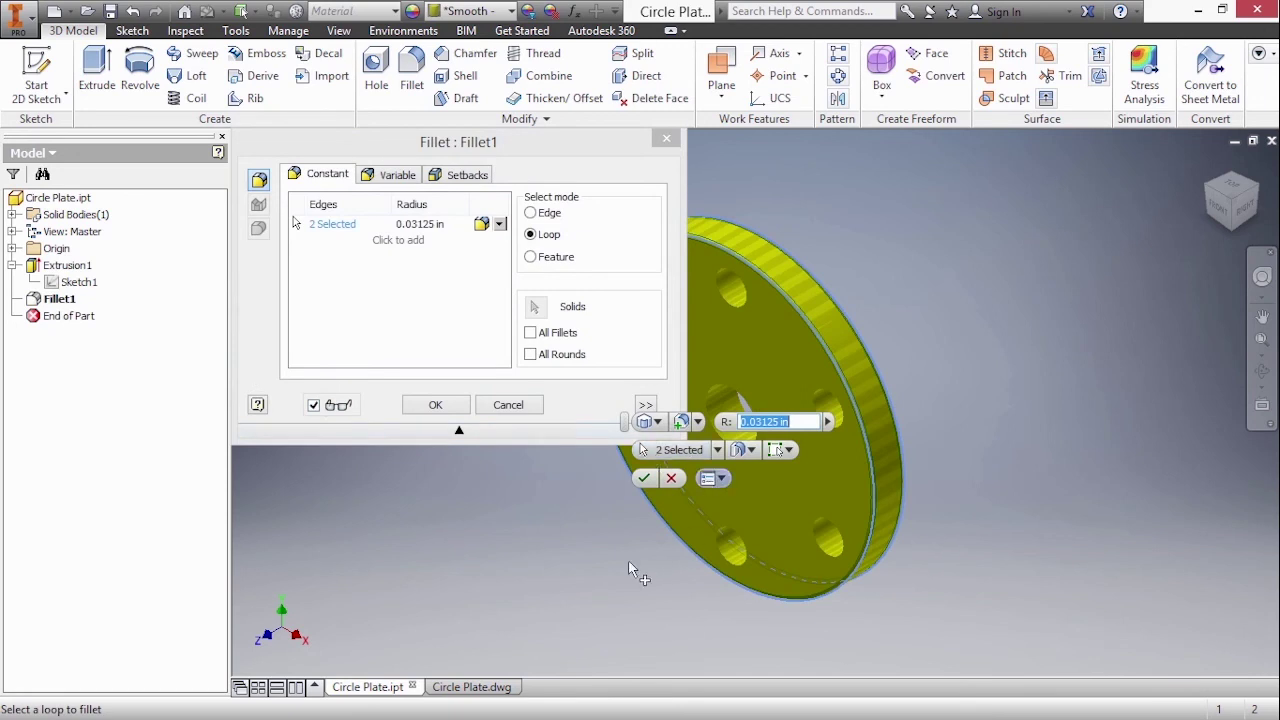
{"action": "type", "text": ".125"}
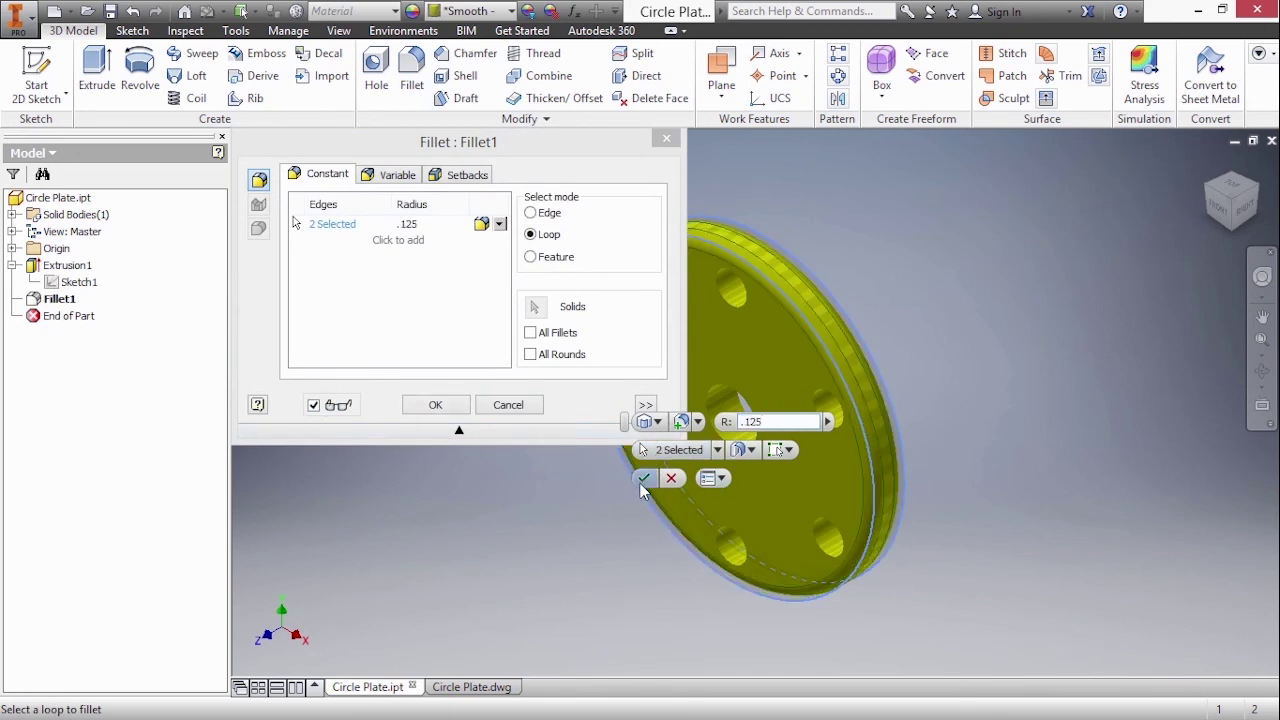
{"action": "left_click", "coordinate": [643, 478]}
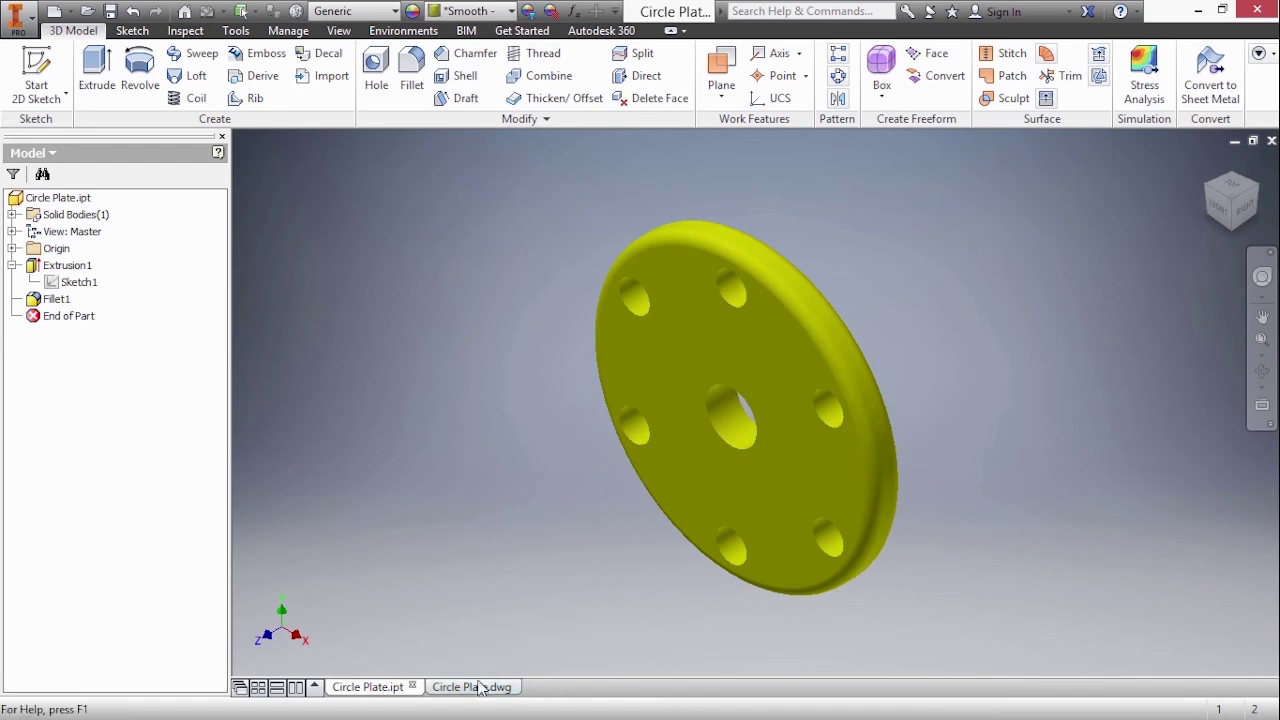
Return to Circle Plate.dwg to see Ø.38 holes, Ø2.75 BC and .38 thickness.
{"action": "left_click", "coordinate": [477, 686]}
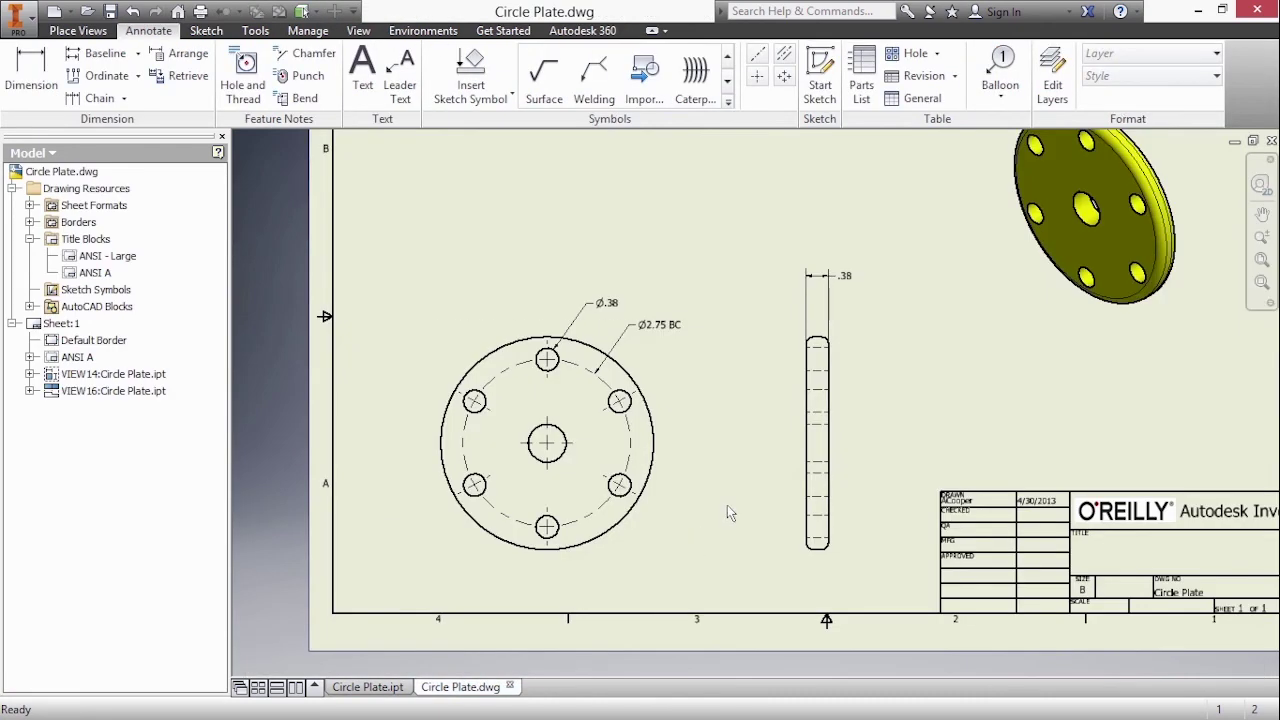